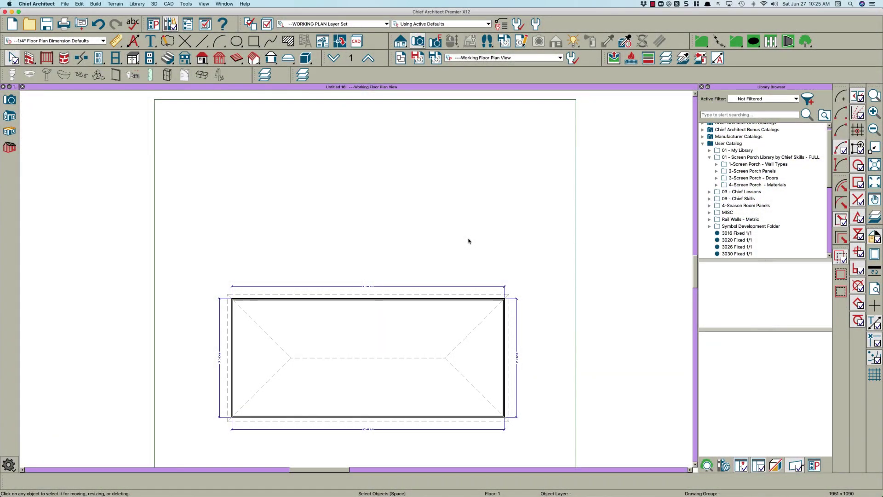
Step: Draw a rectangular porch about 20'-6" wide and 16'-9" deep off the house's upper wall using Skinny Frame pony walls, Siding-4 Lap/2S: w/2xCap
middle_drag(408, 229, 428, 228)
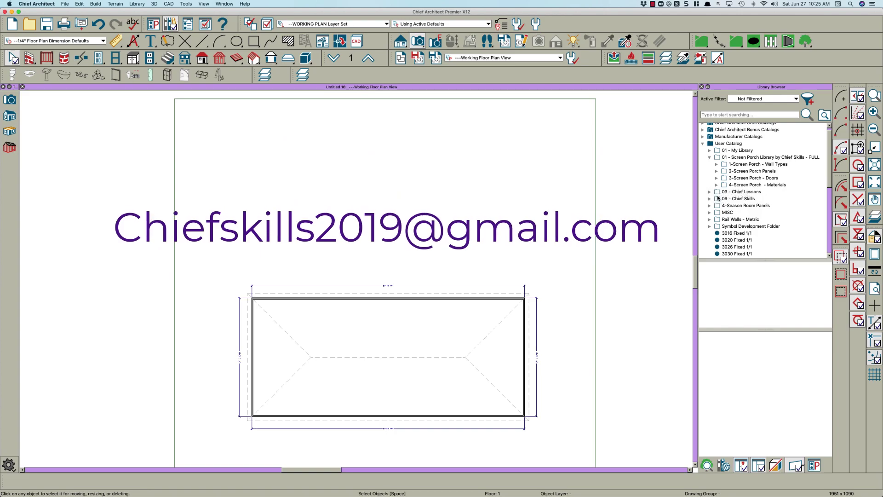
click(716, 164)
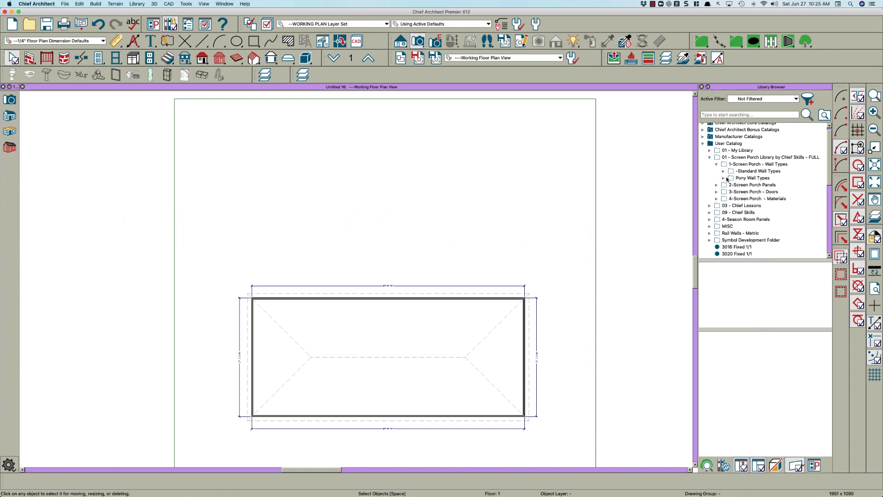
click(724, 178)
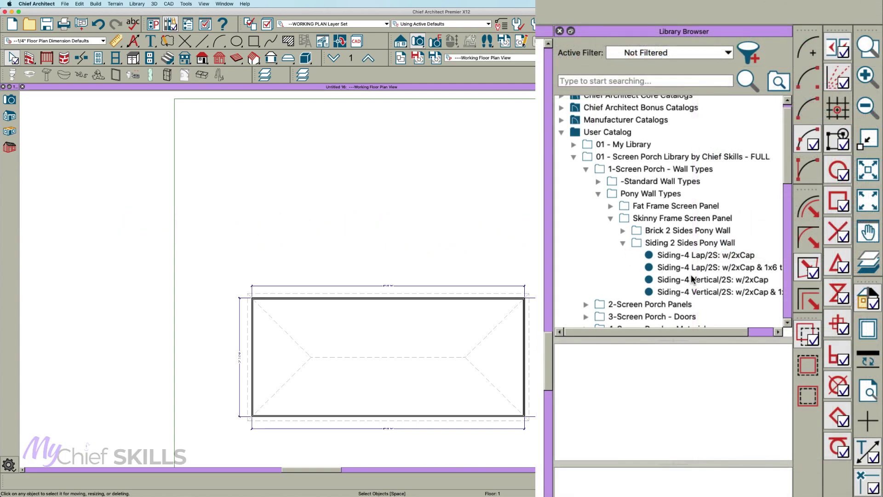
click(690, 255)
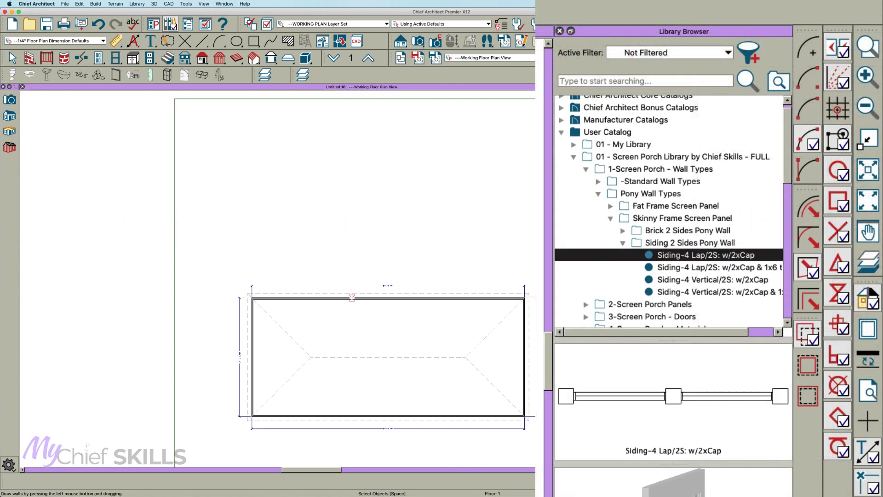
mouse_move(352, 297)
mouse_down()
mouse_move(352, 230)
mouse_move(433, 232)
mouse_move(435, 298)
mouse_up()
key(space)
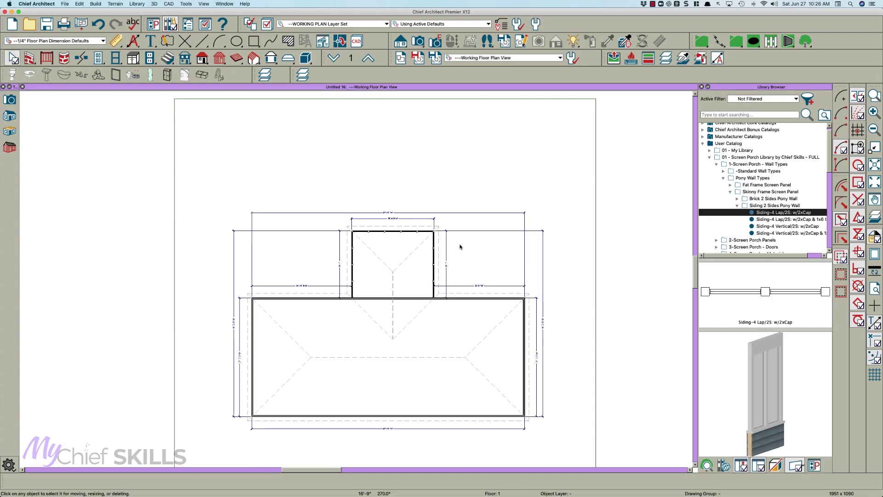
Step: Create a perspective full overview camera and bring the inside of the screen porch into view
key(shift+o)
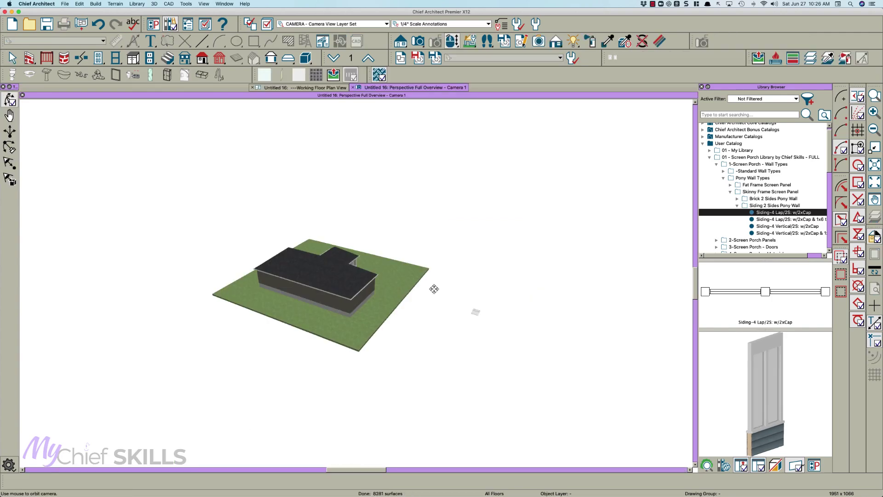
drag(434, 288, 389, 264)
scroll(386, 278, up, 5)
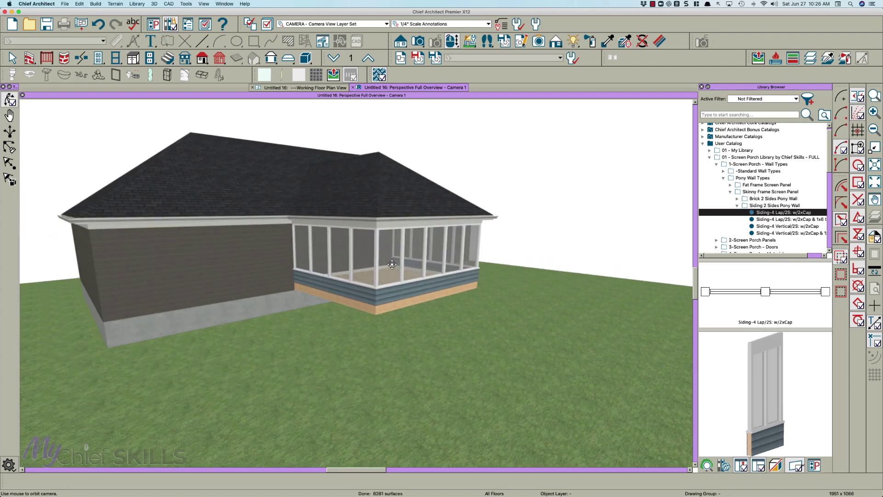
scroll(389, 264, up, 8)
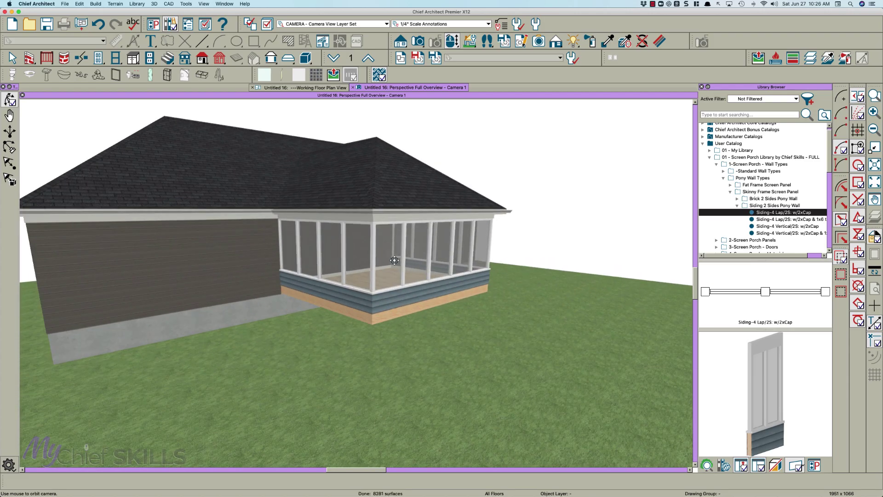
scroll(390, 264, up, 6)
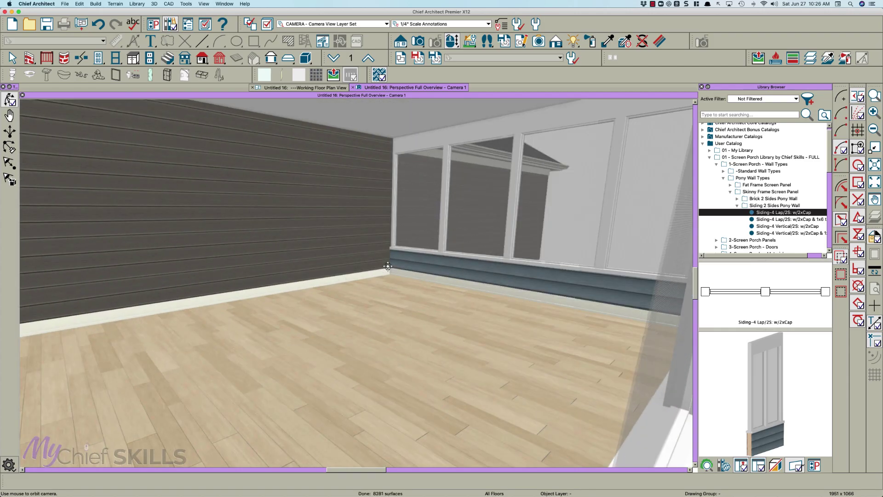
Step: Set the porch's room type to -Porch-deck in its room specification
key(space)
click(381, 306)
double_click(405, 304)
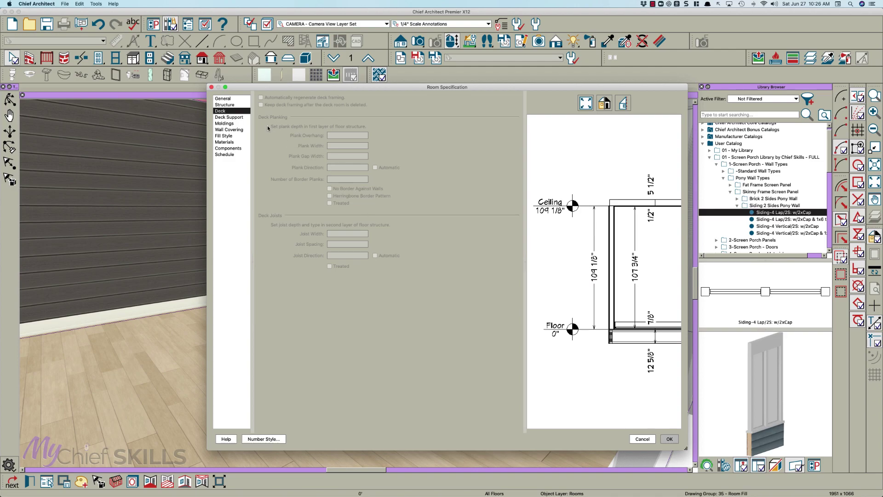
click(223, 99)
click(322, 110)
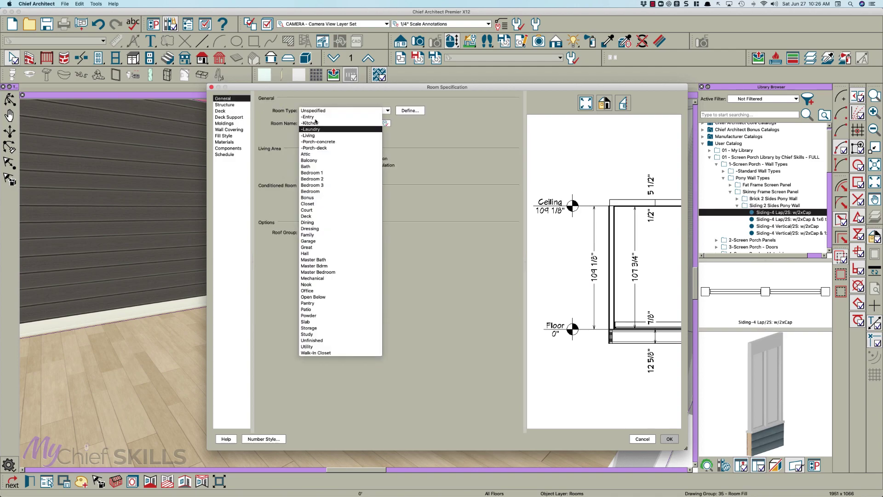
click(322, 148)
click(669, 440)
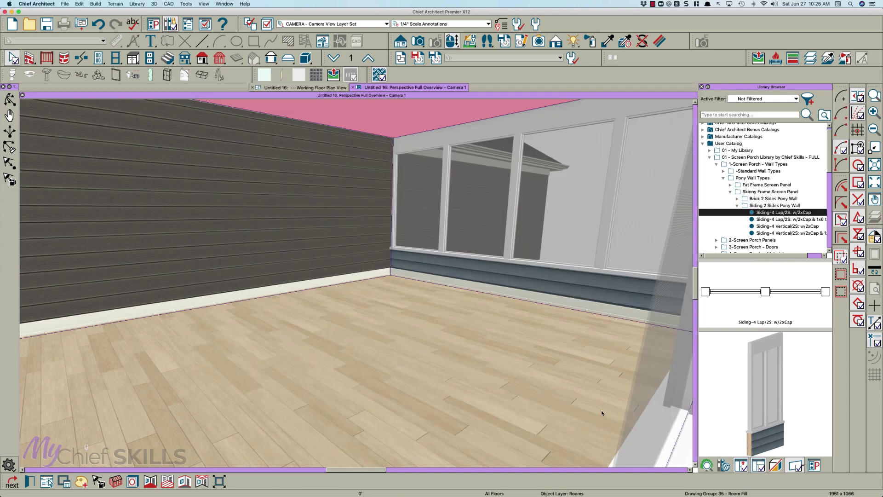
Step: Turn on Roof Over This Room in the porch deck's structure settings
scroll(444, 349, down, 5)
key(o)
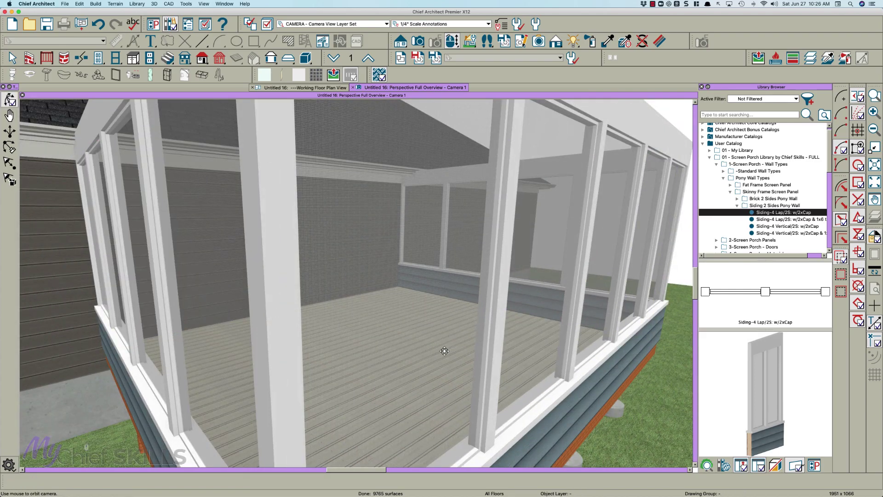
scroll(444, 350, down, 5)
middle_drag(447, 352, 429, 271)
double_click(412, 232)
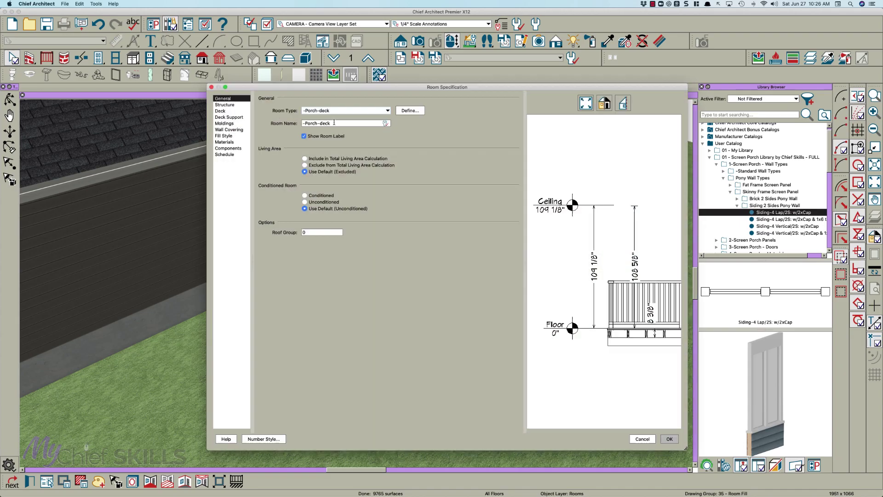
click(231, 105)
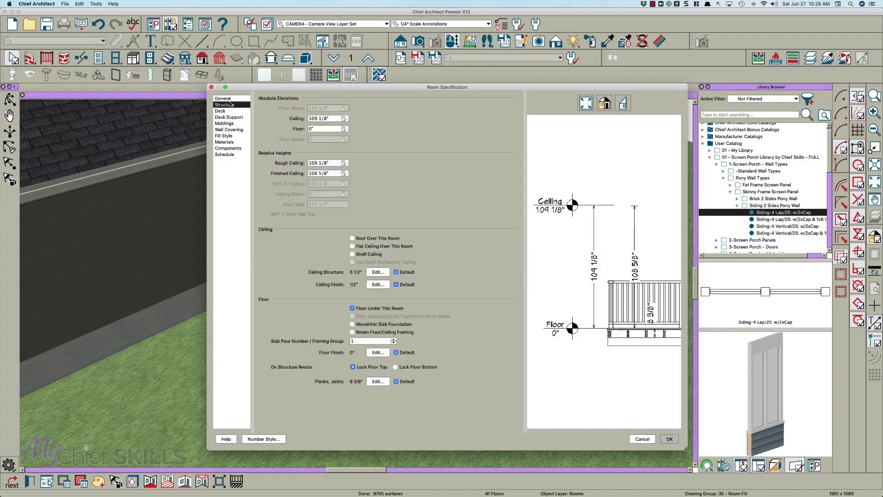
click(368, 240)
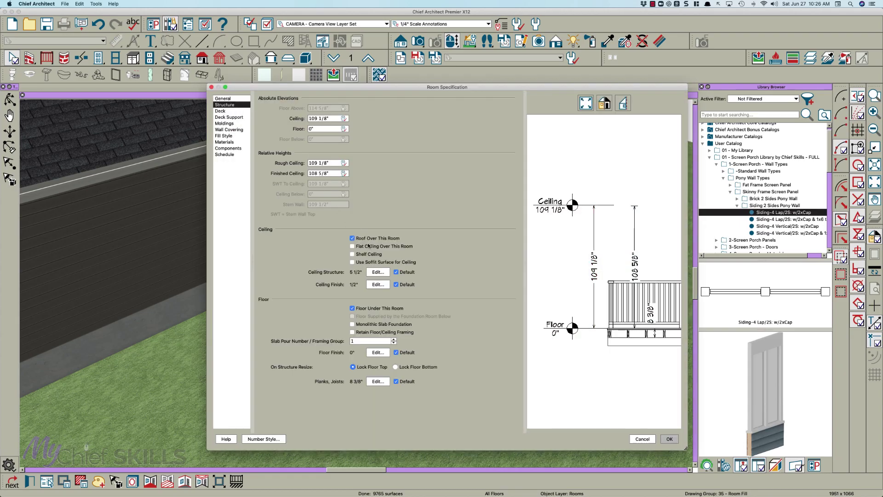
click(669, 439)
Step: Change the porch's front wall into a full gable wall and view the resulting roof from outside
scroll(411, 272, up, 3)
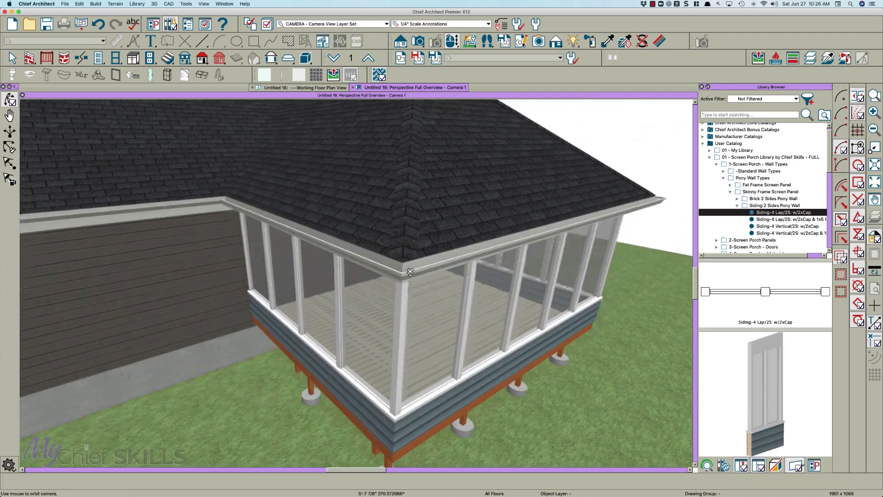
middle_drag(411, 271, 394, 238)
click(540, 434)
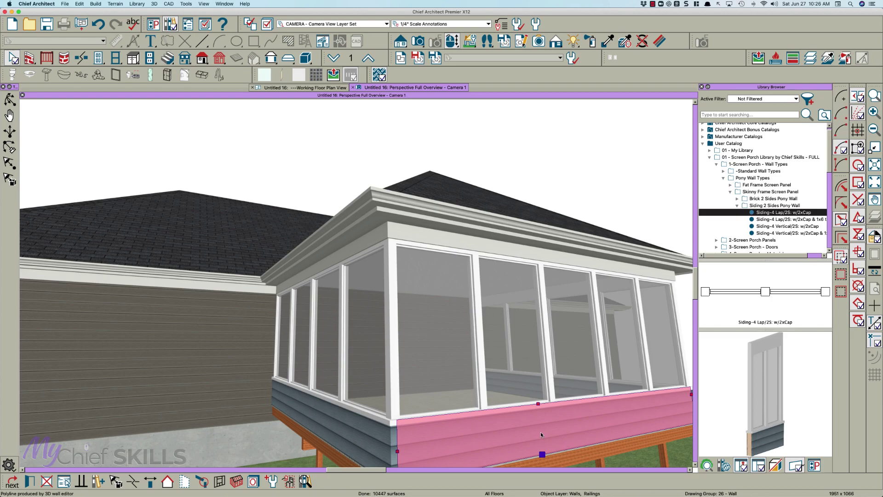
key(g)
key(Escape)
scroll(461, 342, down, 3)
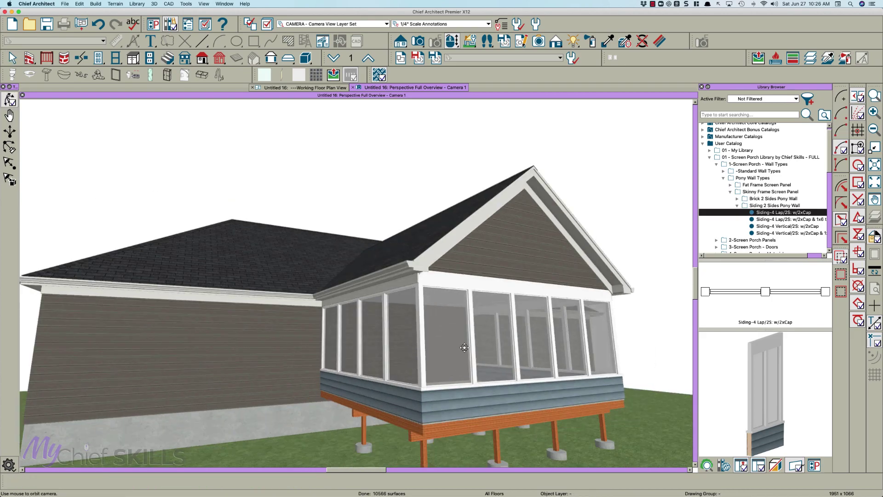
drag(464, 347, 466, 357)
middle_drag(466, 358, 450, 360)
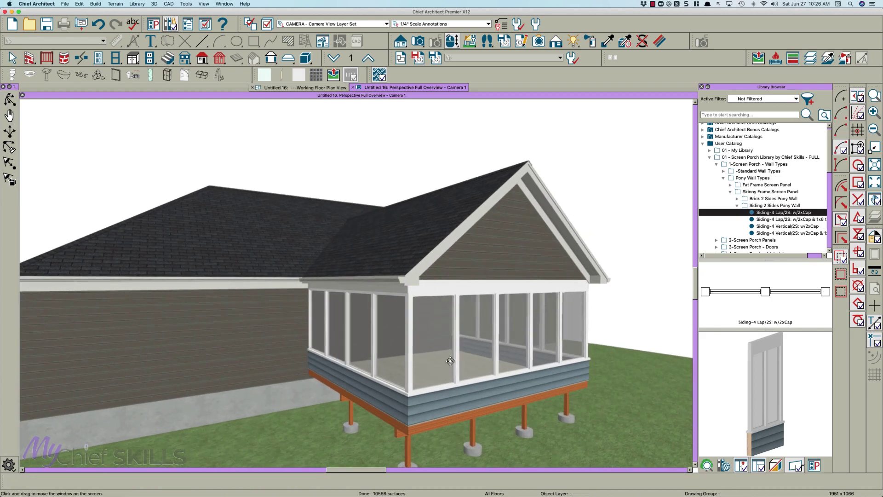
Step: Raise the lower pony wall of the porch's gable-end wall and set its railing height to 61 1/8"
key(space)
scroll(479, 380, up, 3)
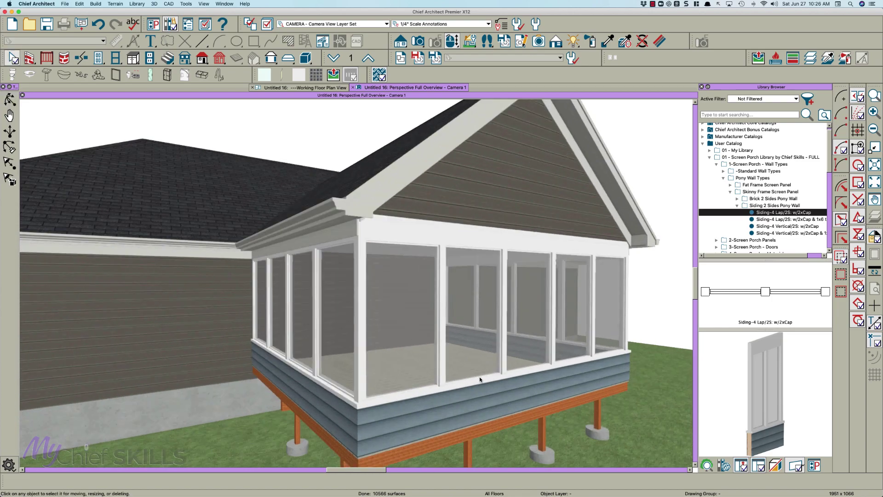
click(506, 390)
double_click(506, 390)
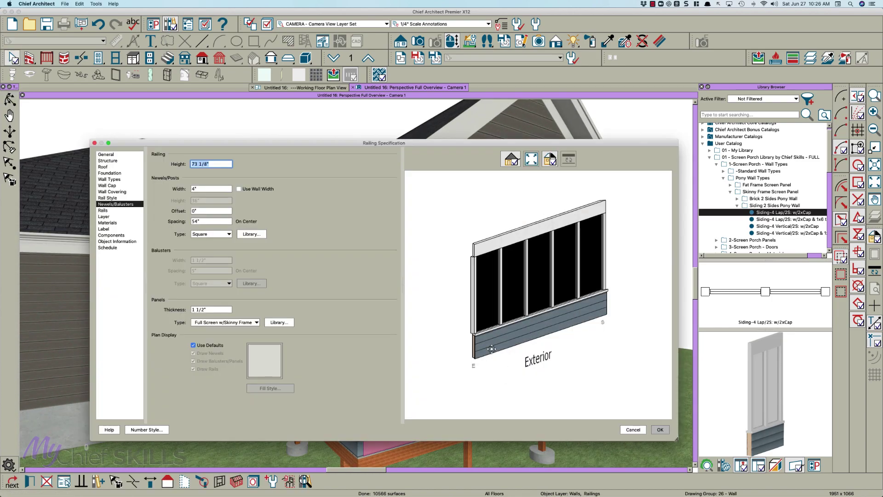
click(110, 180)
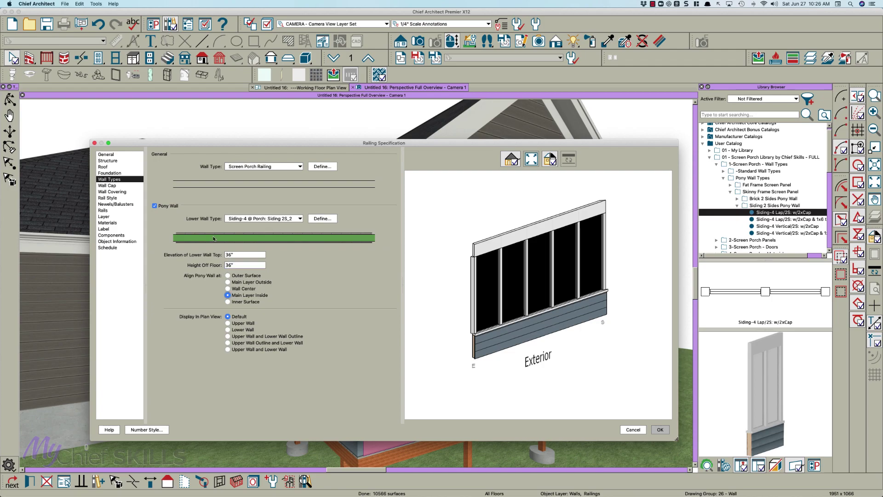
click(114, 203)
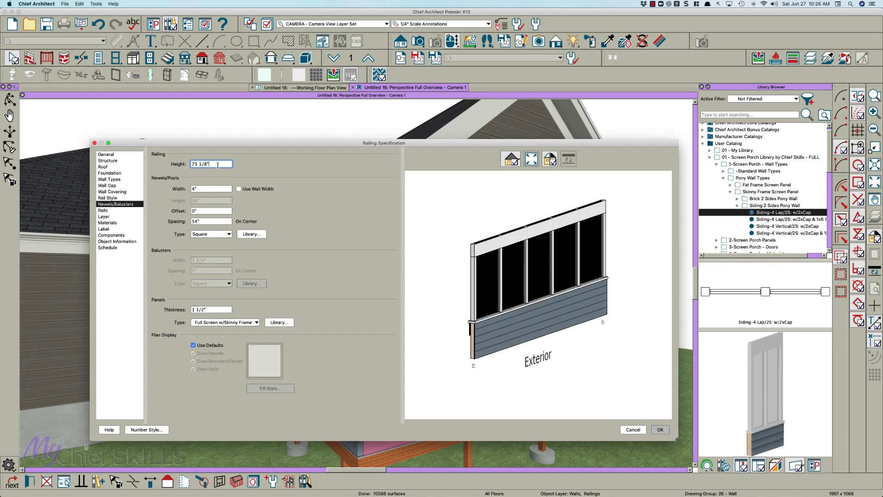
key(Tab)
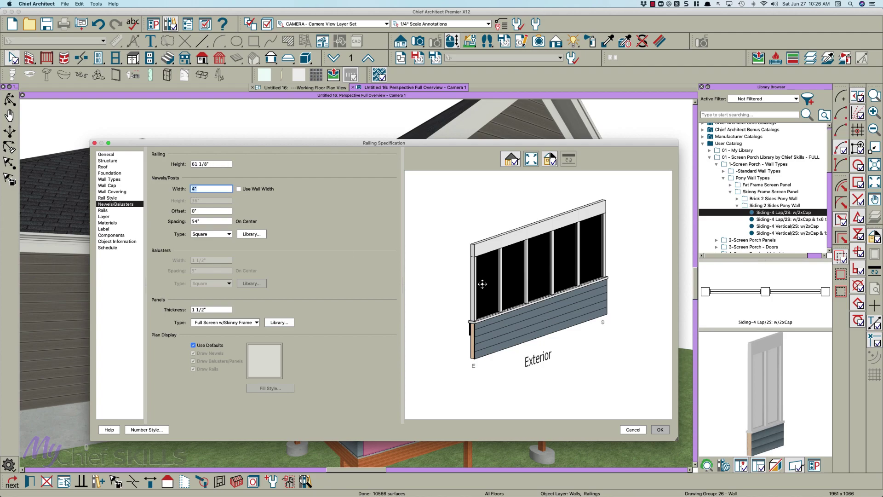
drag(482, 284, 493, 262)
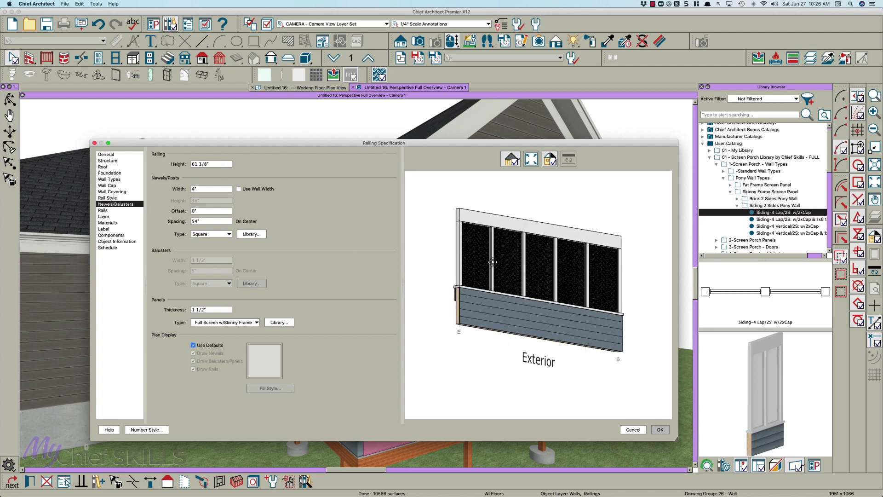
click(652, 428)
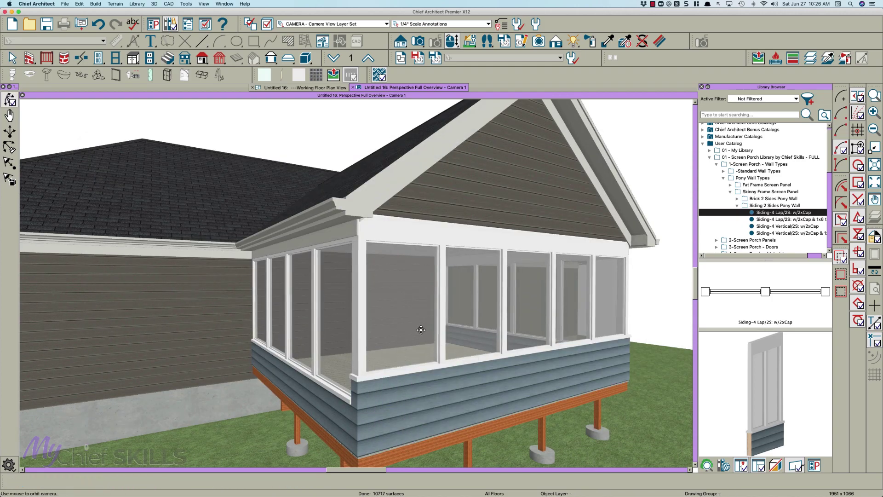
key(space)
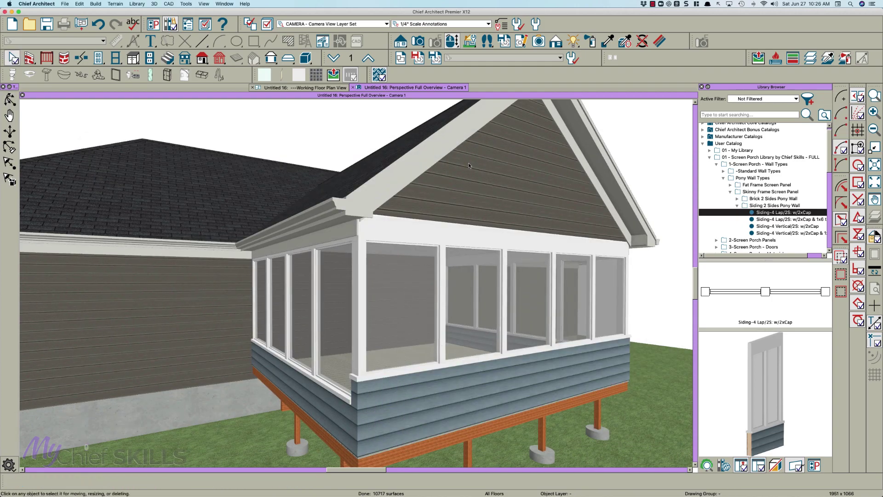
Step: Return to the working floor plan and examine the screen porch's front and side walls
click(308, 88)
scroll(422, 244, up, 3)
click(436, 232)
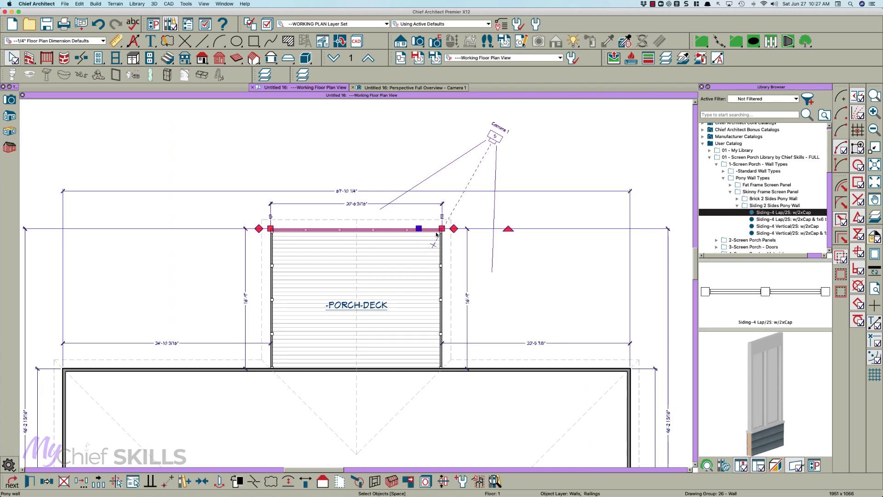
drag(442, 230, 457, 369)
click(278, 232)
drag(265, 231, 279, 371)
Step: Turn off the default plan display for the porch's front railing wall so only its newels are drawn
click(310, 228)
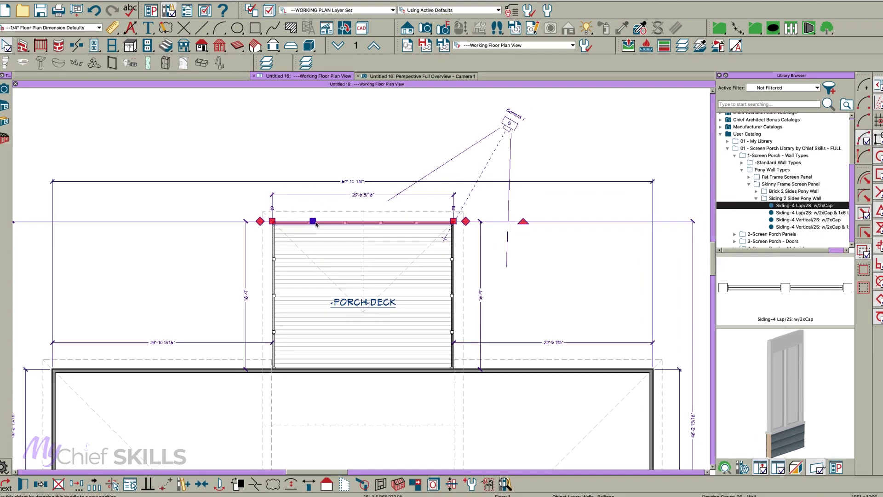
double_click(309, 227)
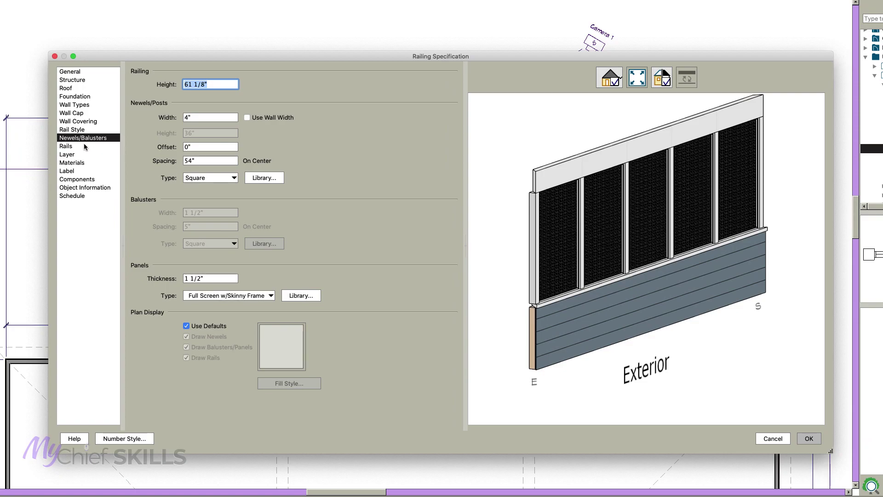
click(187, 326)
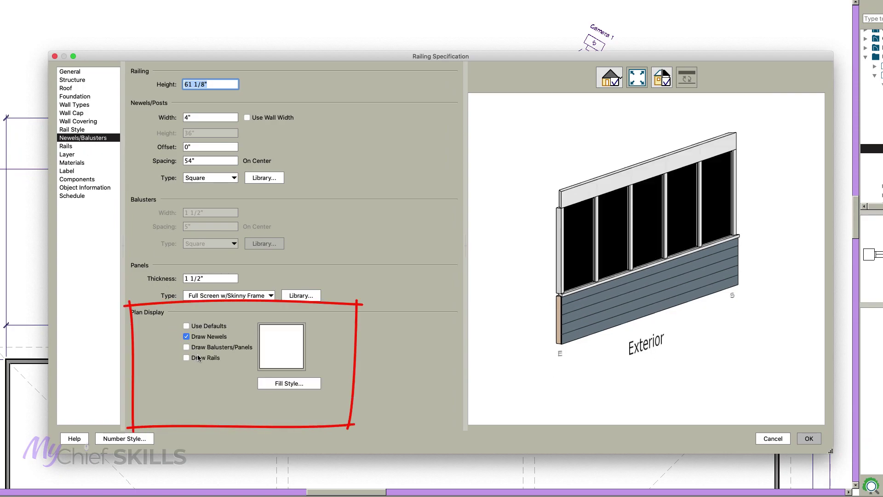
Step: Give the front wall's plan display a solid fill in the custom color Iron
click(288, 383)
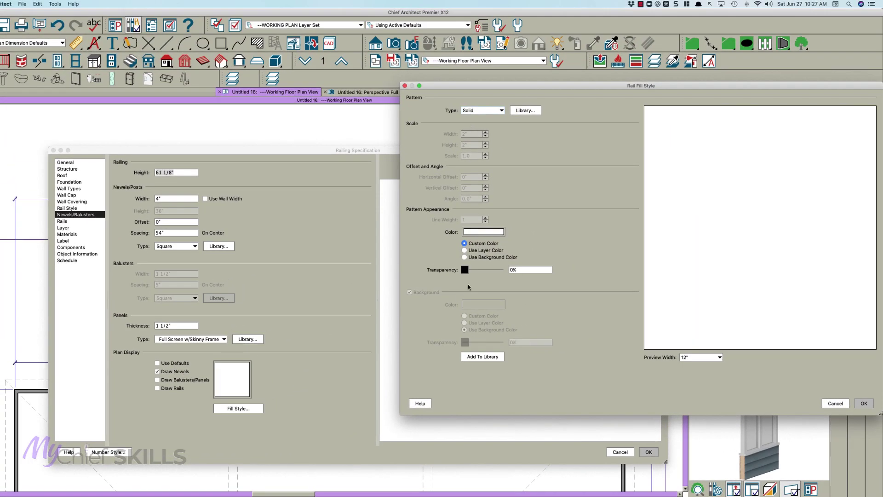
click(483, 231)
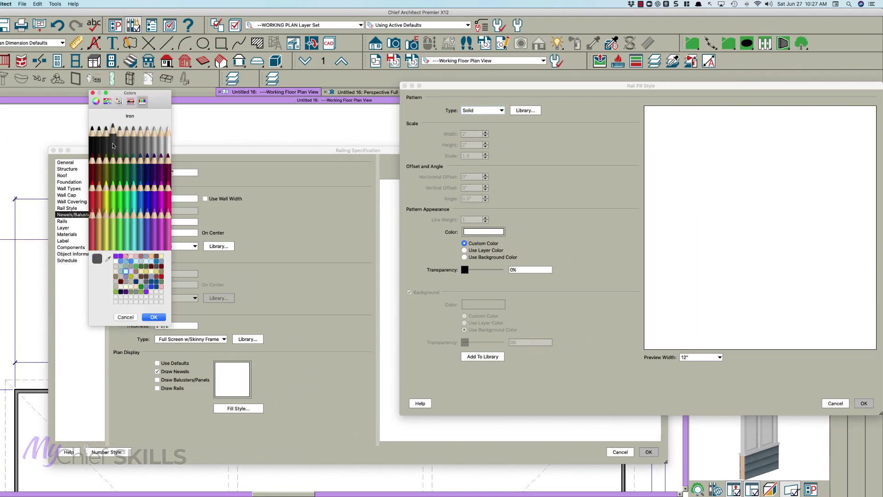
click(163, 316)
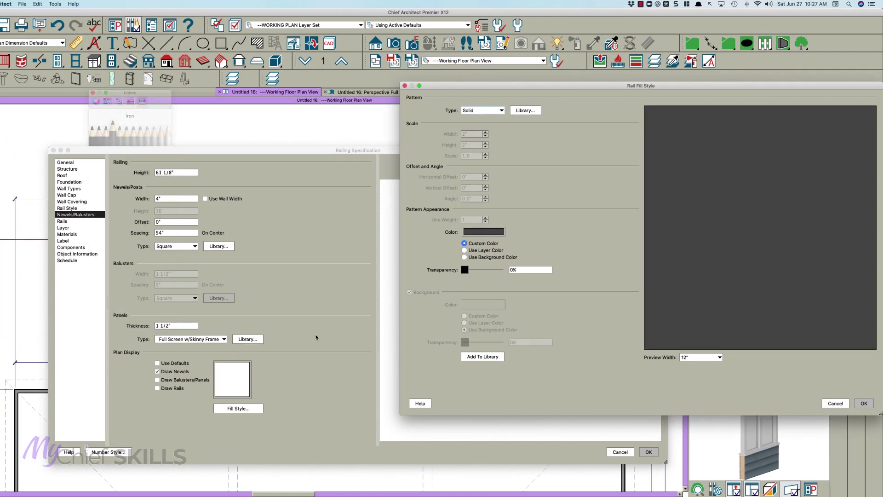
click(865, 403)
click(649, 452)
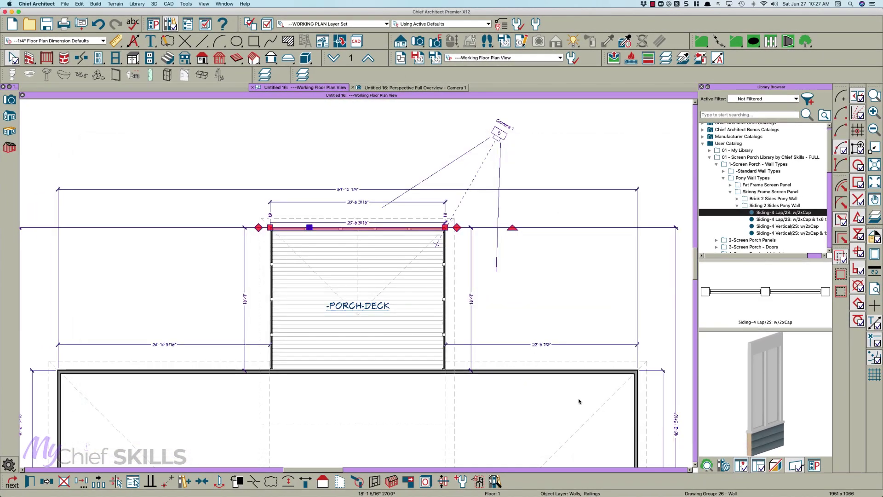
Step: Match the front wall's newels-only plan display and dark newel fill on both porch side walls
click(468, 272)
click(417, 228)
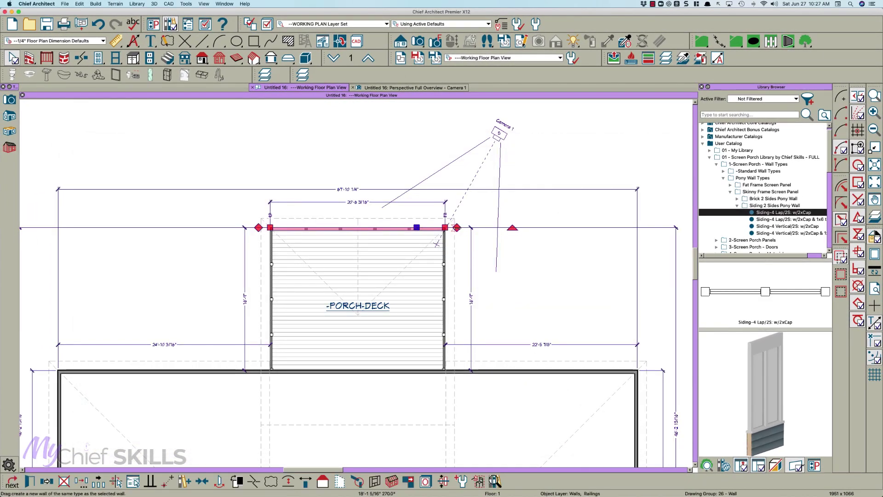
click(445, 358)
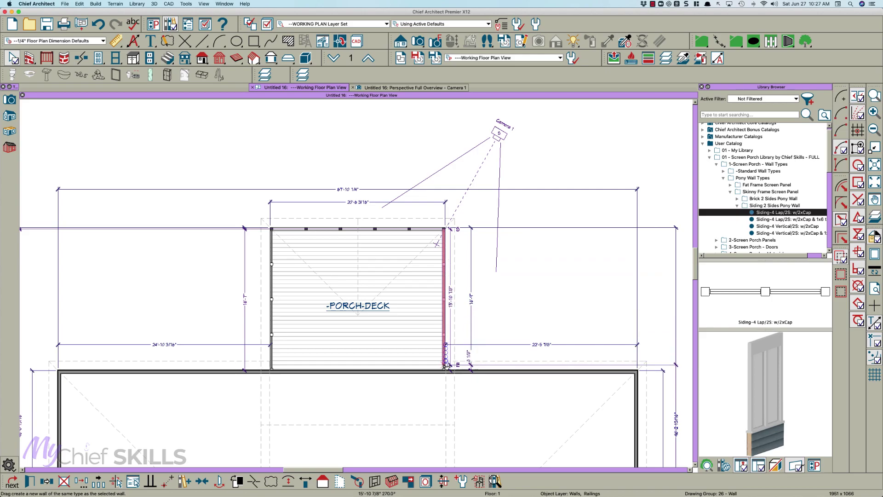
click(286, 229)
drag(259, 228, 283, 371)
key(Escape)
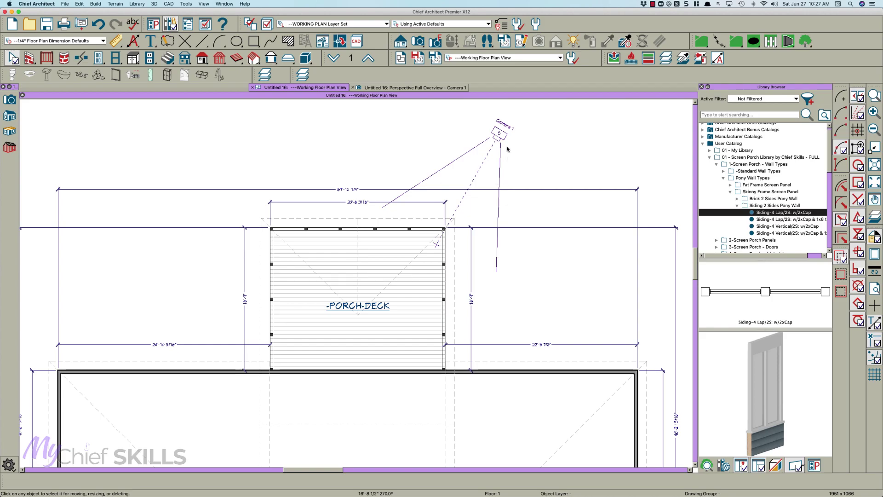
Step: Switch to the Camera 1 view and remove the full gable setting from the porch side wall facing the camera
click(500, 136)
double_click(500, 137)
key(o)
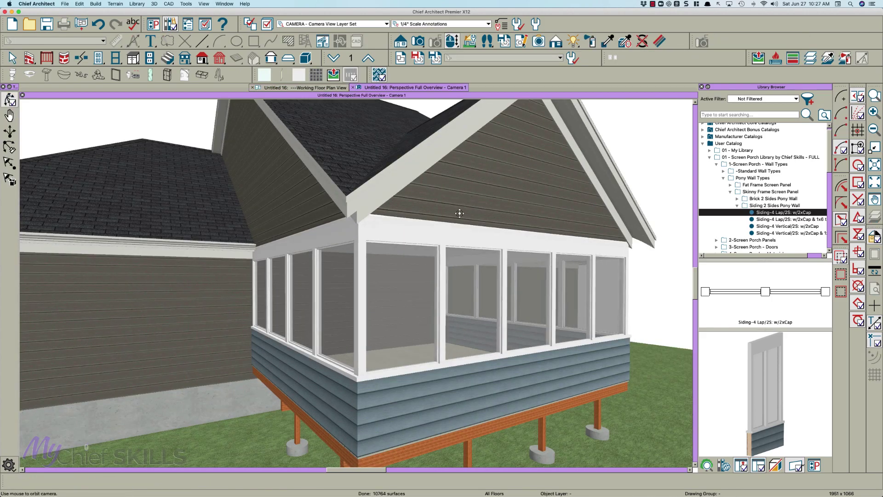
key(space)
click(317, 248)
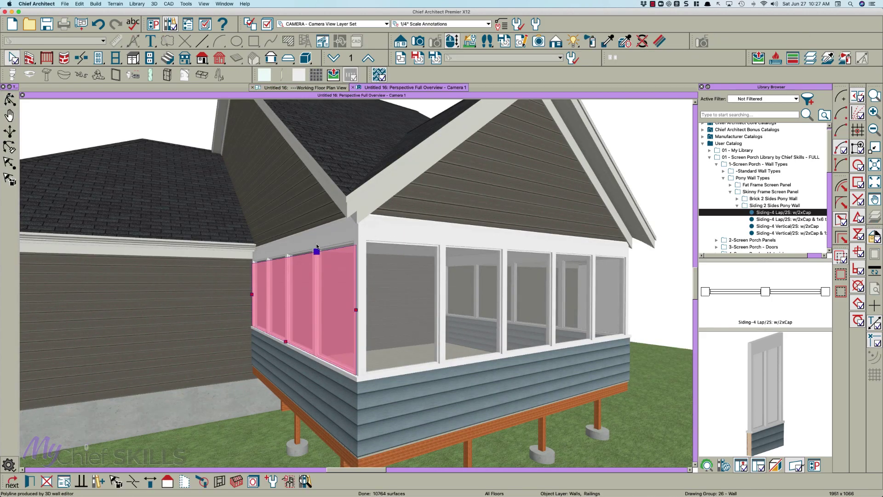
key(super+z)
Step: Remove the full gable setting from the porch's opposite side wall as well, restoring its eave
key(o)
drag(517, 284, 456, 282)
scroll(336, 267, down, 3)
drag(336, 266, 529, 304)
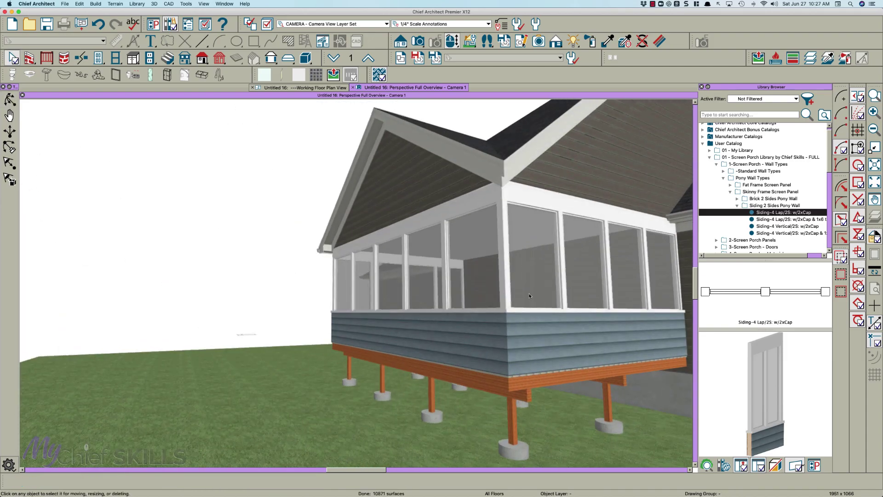
key(space)
click(576, 315)
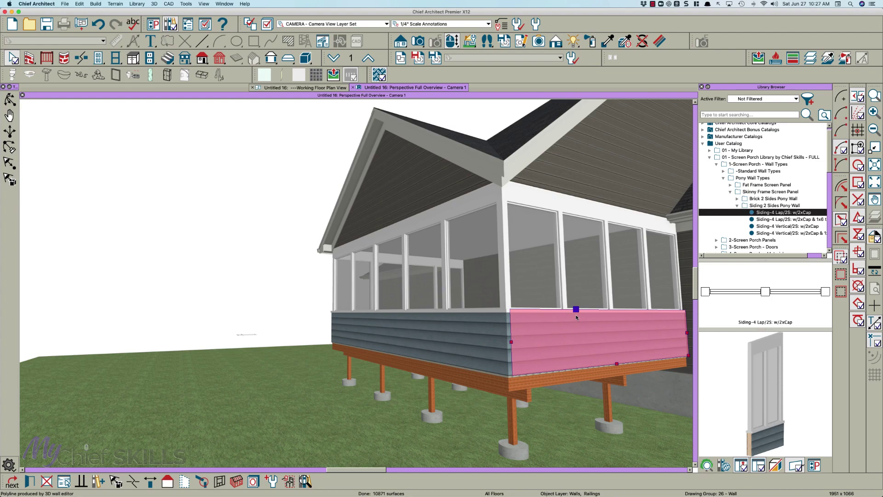
key(space)
drag(438, 265, 403, 261)
key(space)
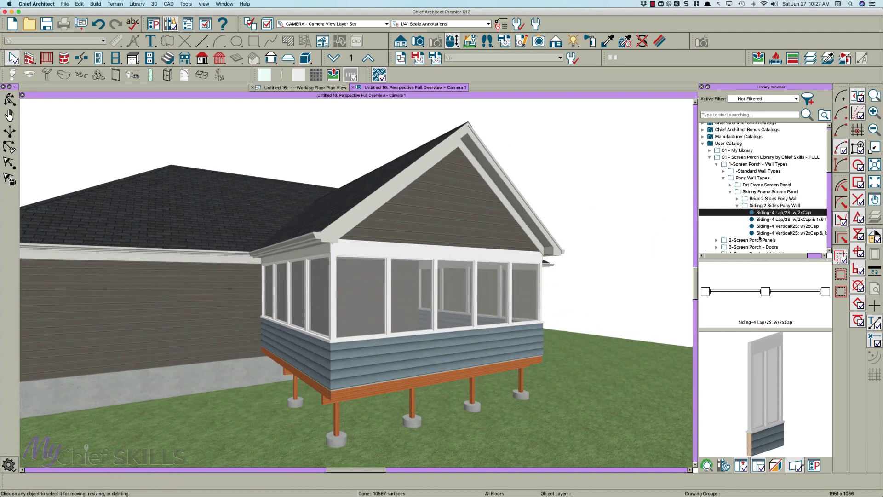
Step: Apply the custom Screen Porch Panel - 2 from the library to the front wall and the visible side wall
scroll(760, 238, down, 10)
click(757, 242)
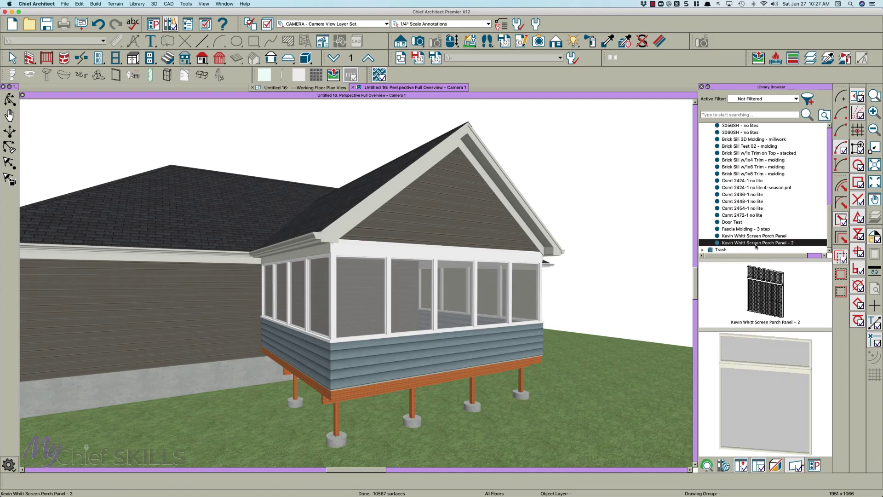
click(462, 299)
click(309, 308)
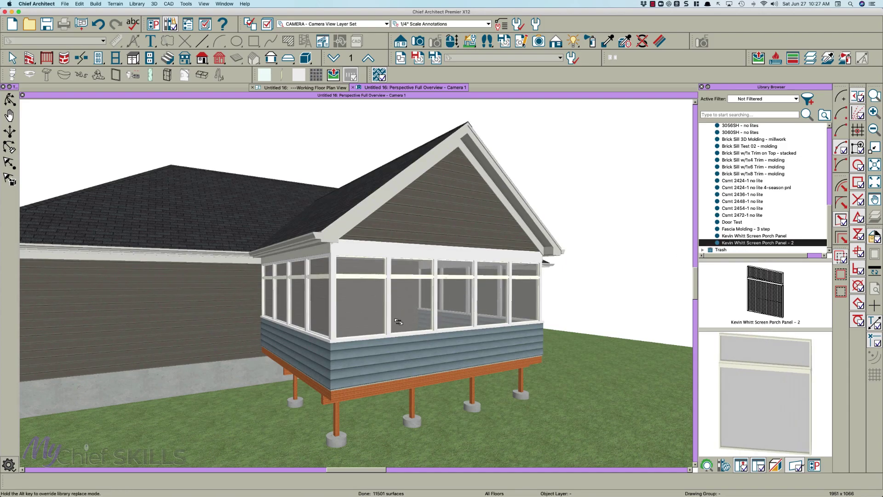
Step: Apply the same Screen Porch Panel - 2 to the remaining side wall on the porch's other side
key(o)
drag(489, 325, 427, 321)
scroll(428, 321, down, 3)
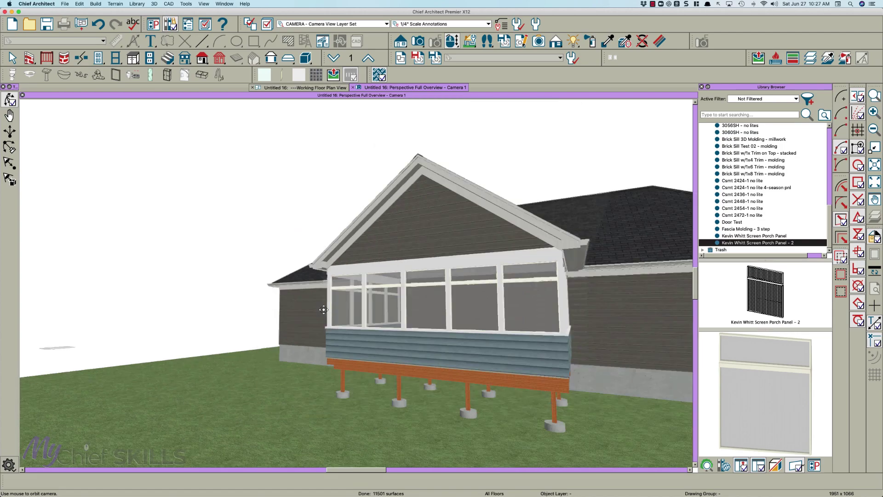
drag(521, 323, 456, 322)
key(space)
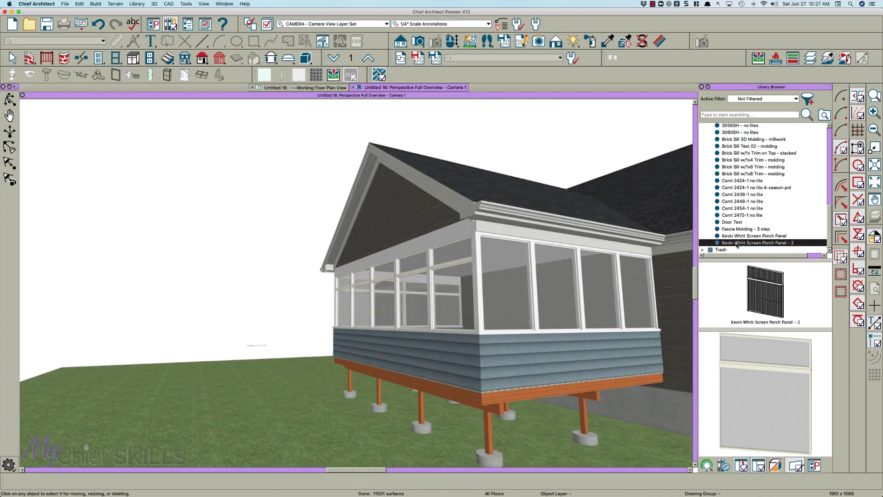
click(554, 292)
Step: Set the newel spacing of this last side wall to 48" on center
double_click(554, 297)
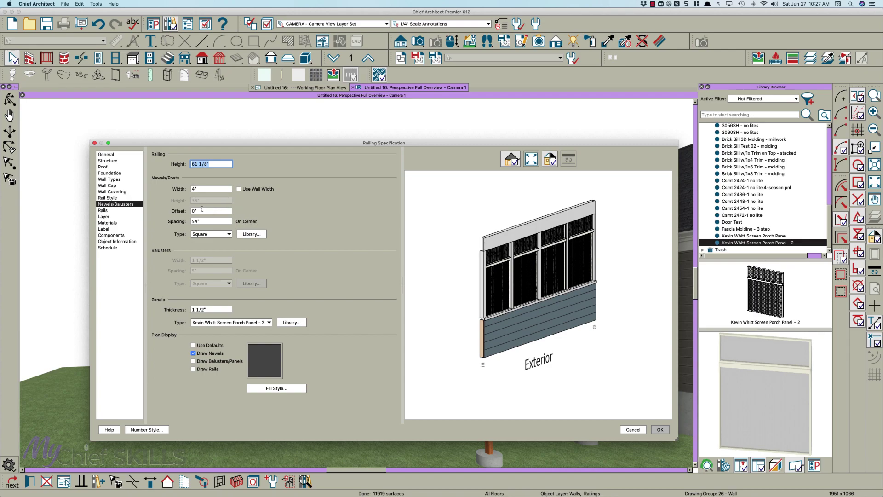
drag(203, 221, 174, 218)
text(48)
key(Return)
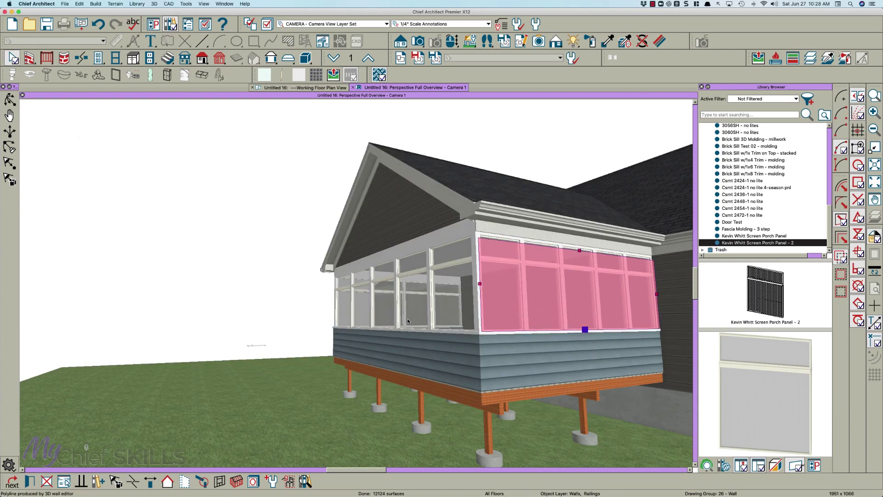
Step: Set the newel spacing of the porch's front gable-end wall to 48" on center
key(o)
drag(411, 318, 550, 322)
key(space)
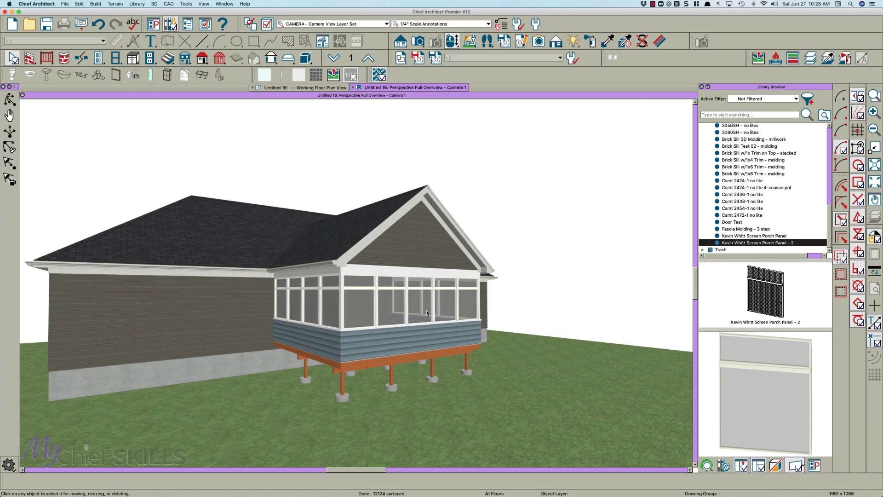
click(425, 312)
double_click(426, 309)
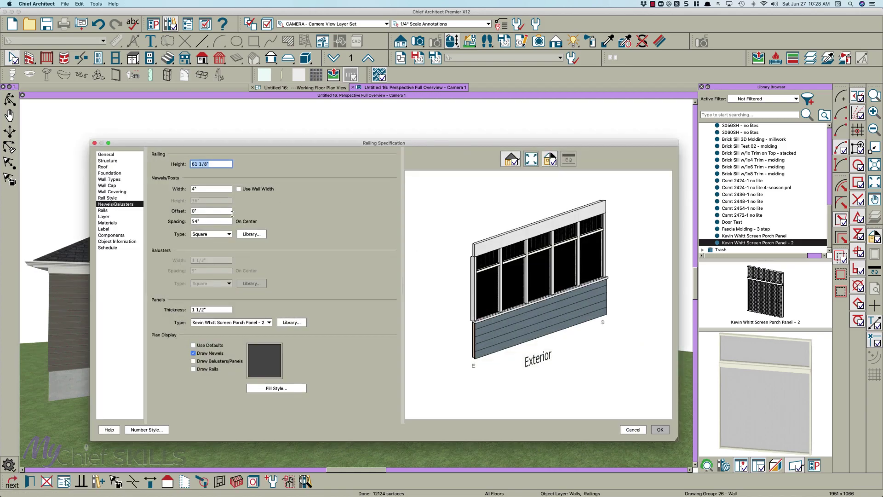
click(209, 222)
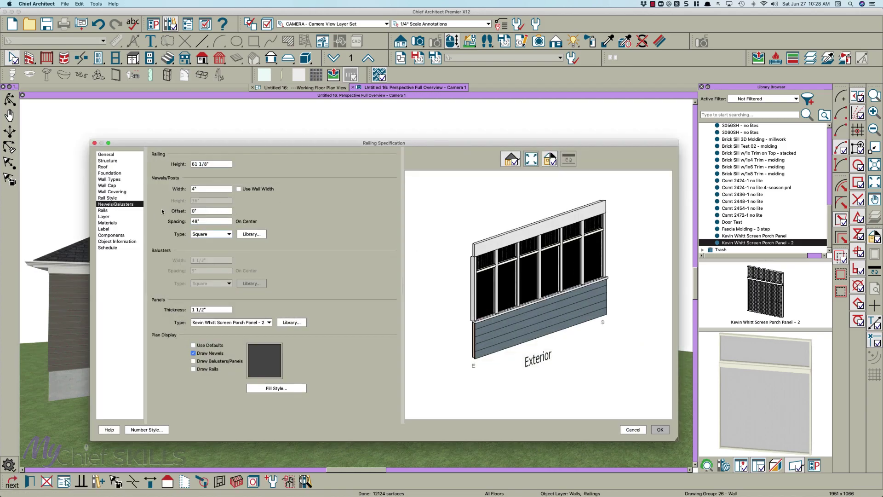
key(Return)
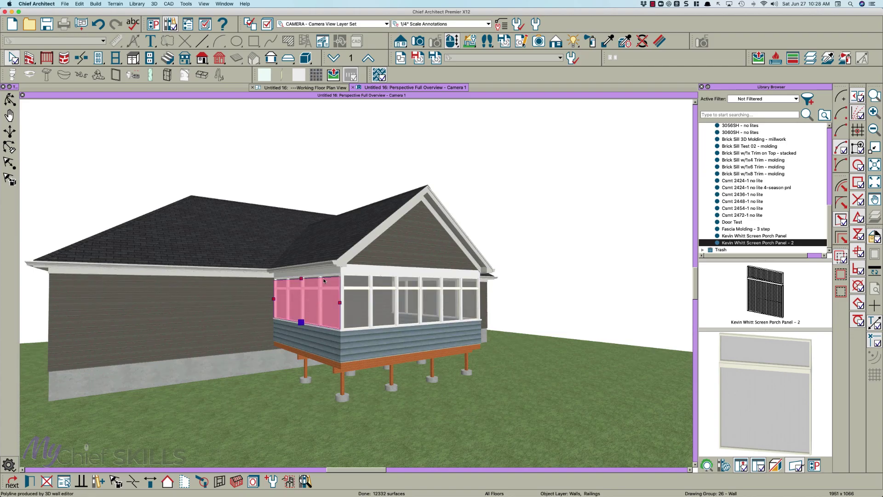
Step: Set the newel spacing of the other porch side wall to 48" on center
double_click(324, 281)
click(206, 223)
text(4)
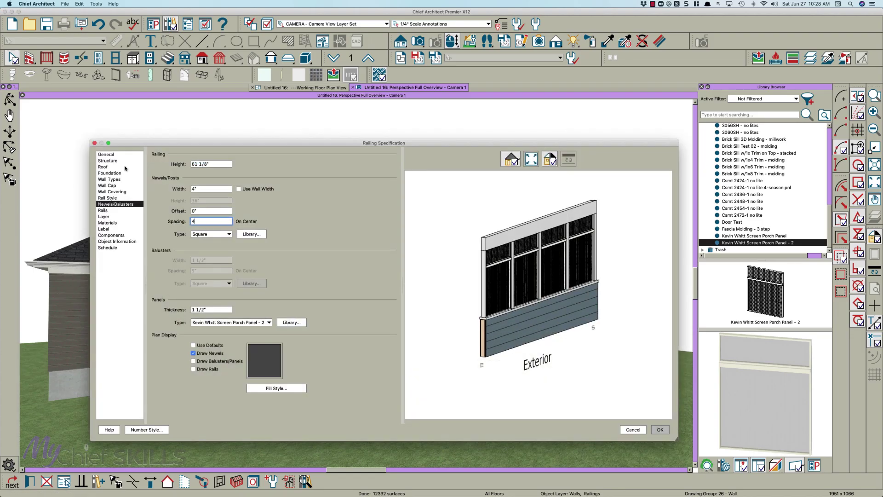
text(8)
key(Return)
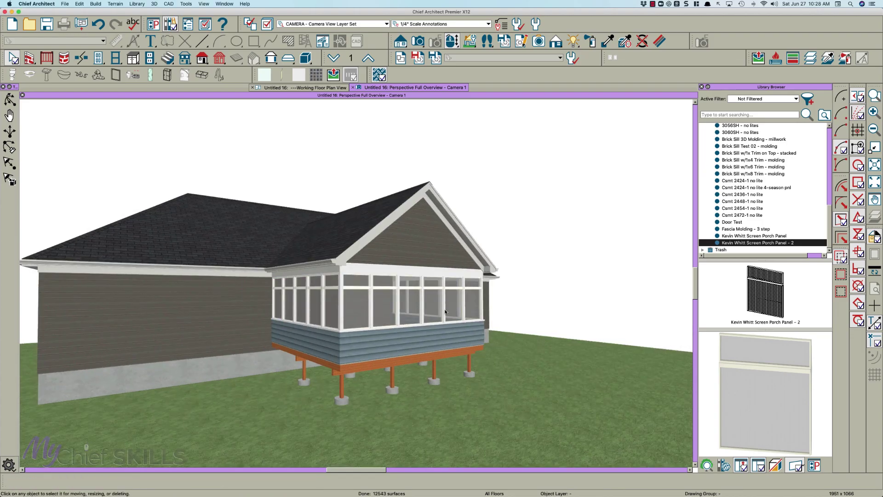
Step: Place the Style A w/Screen Top door from the library's 9' Room - 80" Door w/Top folder in the porch's opposite side wall
key(o)
drag(475, 325, 337, 317)
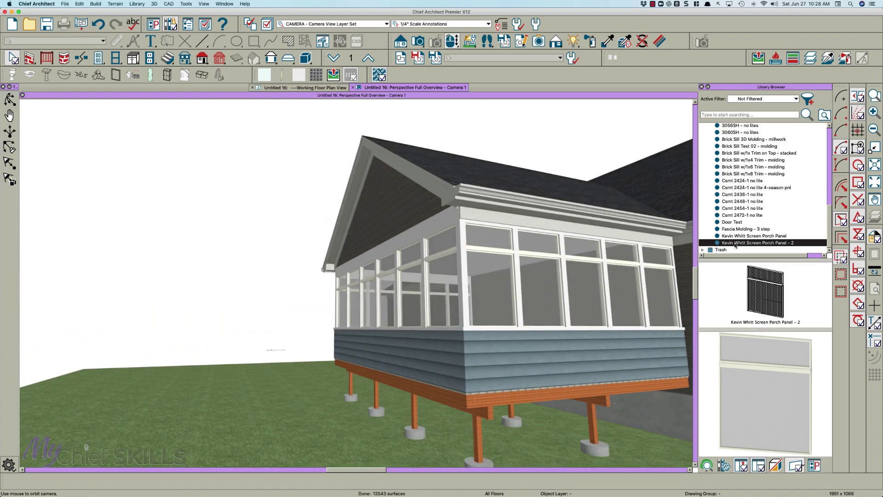
scroll(735, 246, up, 10)
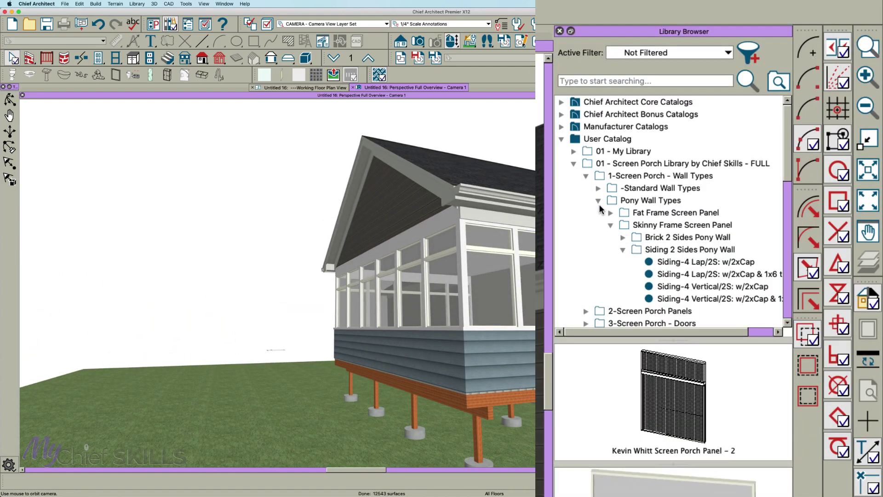
click(598, 201)
click(587, 225)
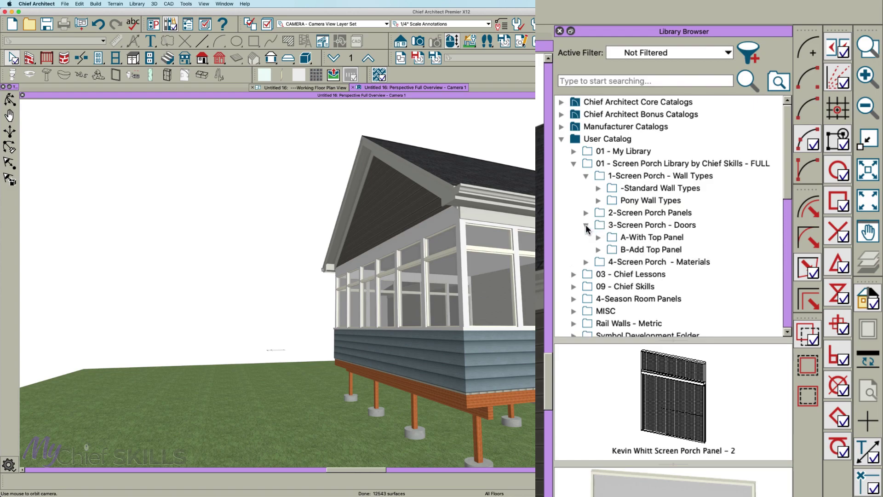
click(598, 238)
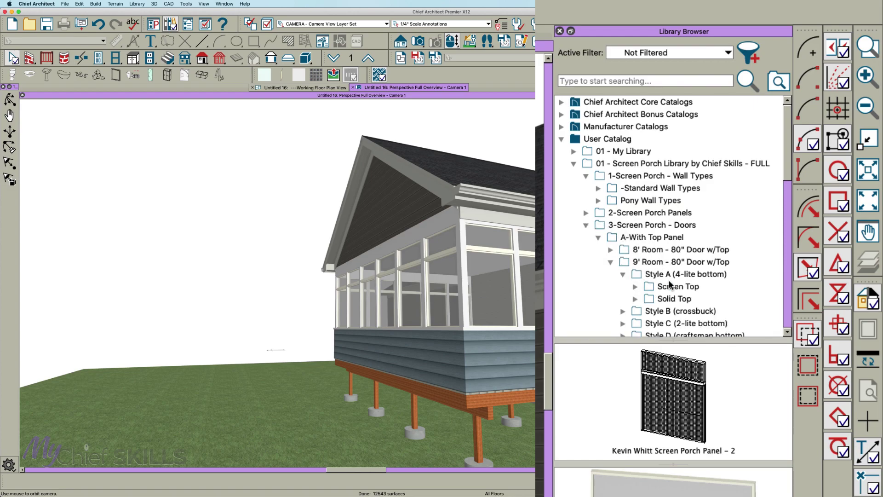
click(635, 287)
click(699, 299)
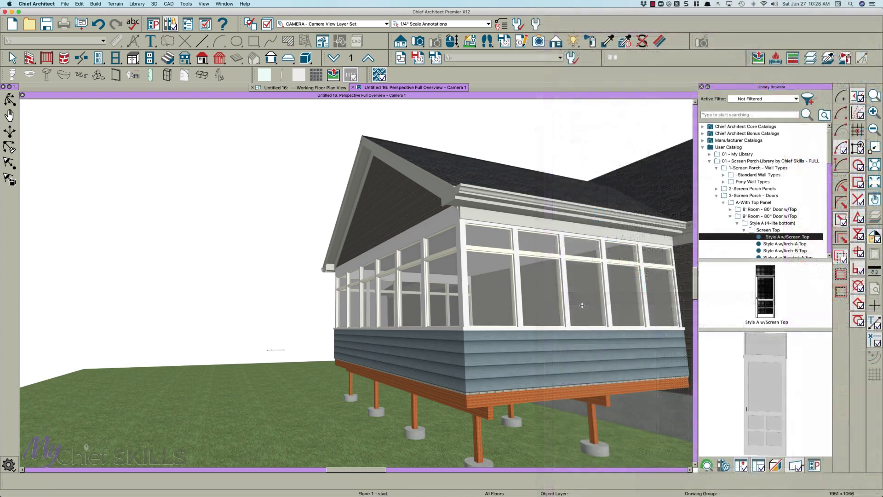
click(582, 304)
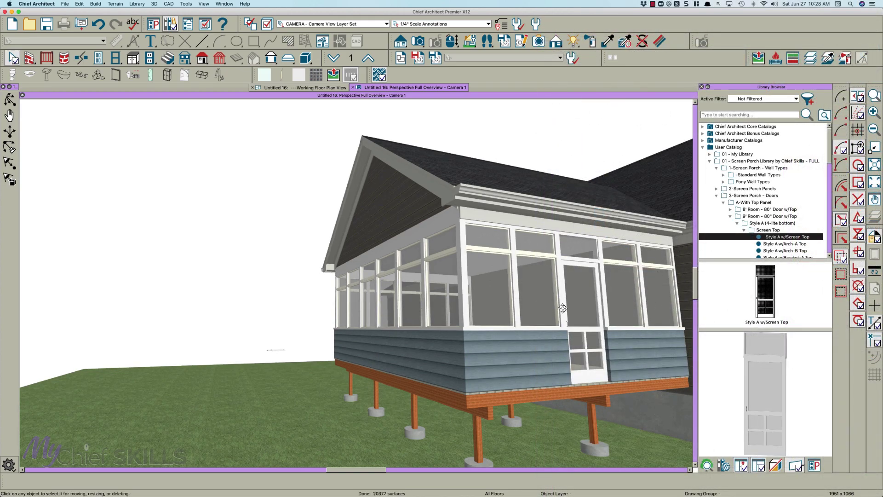
Step: Move the screen door along the side wall closer to the house
middle_drag(562, 309, 569, 329)
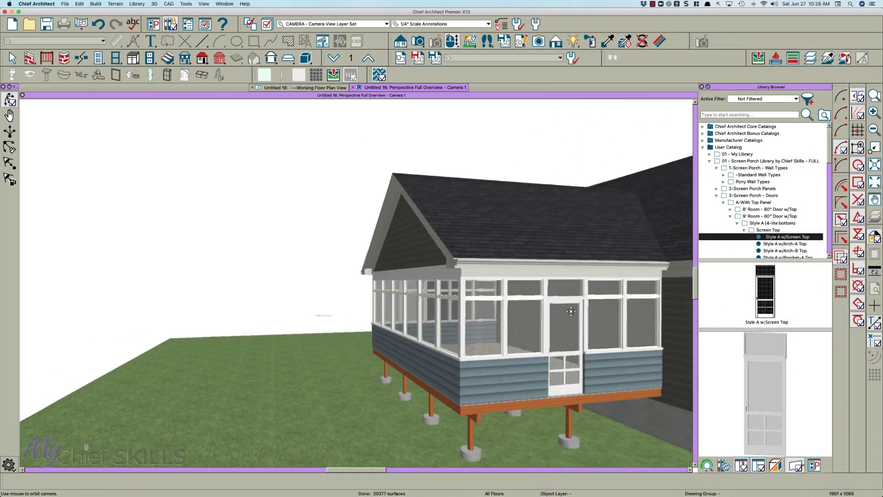
click(568, 328)
drag(566, 332, 613, 336)
key(space)
scroll(558, 307, up, 2)
middle_drag(523, 300, 450, 362)
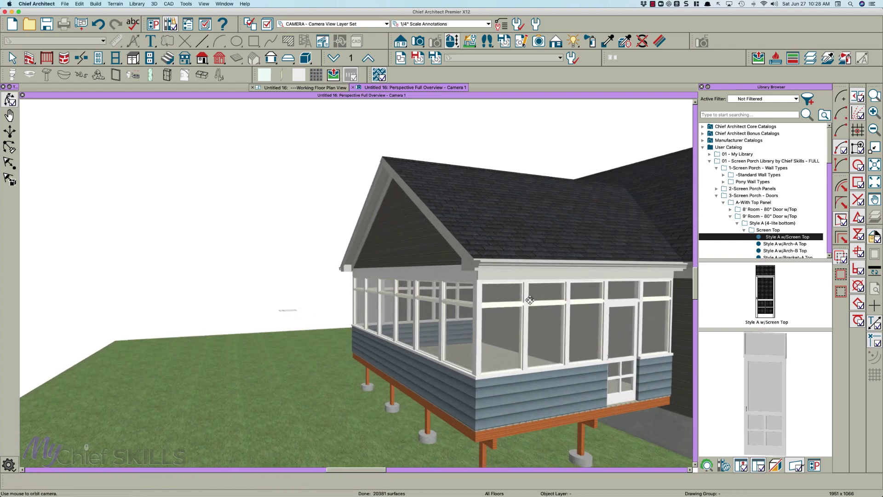
Step: Sample the house's Rich Espresso siding with the Material Eyedropper and apply it to the porch's blue lower walls
key(space)
drag(398, 349, 460, 337)
scroll(354, 336, up, 3)
scroll(354, 337, up, 2)
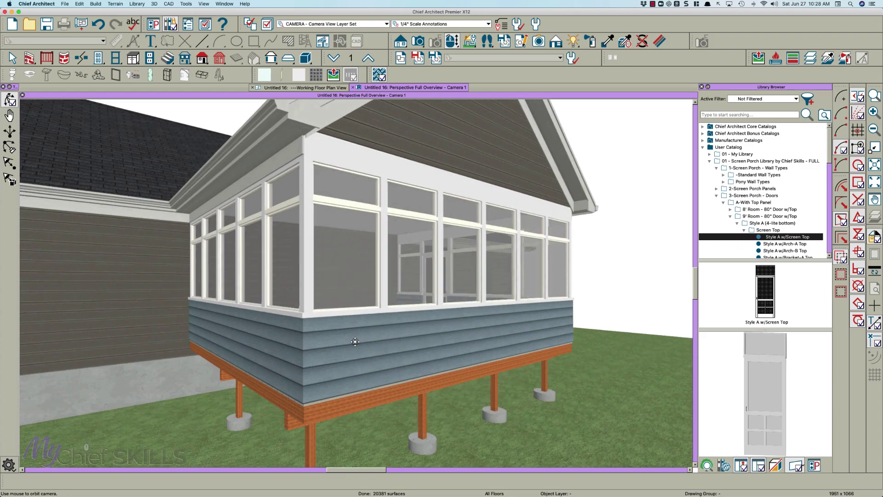
scroll(351, 340, up, 2)
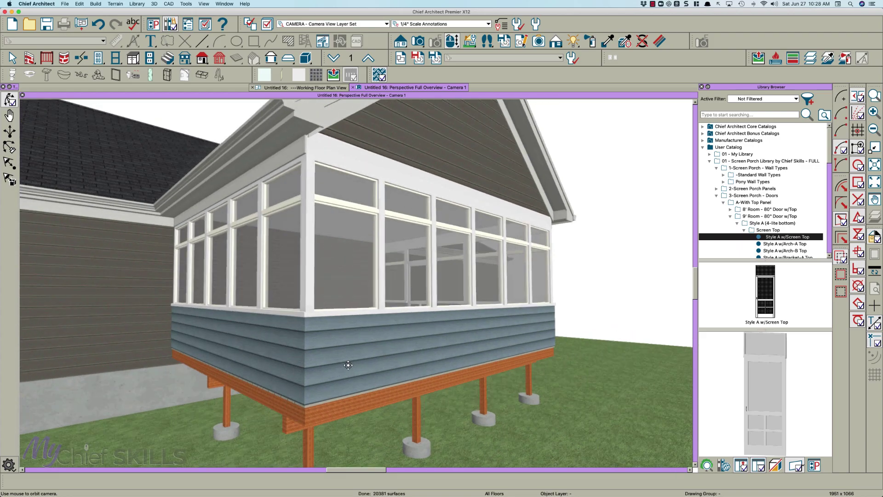
drag(341, 367, 305, 320)
key(space)
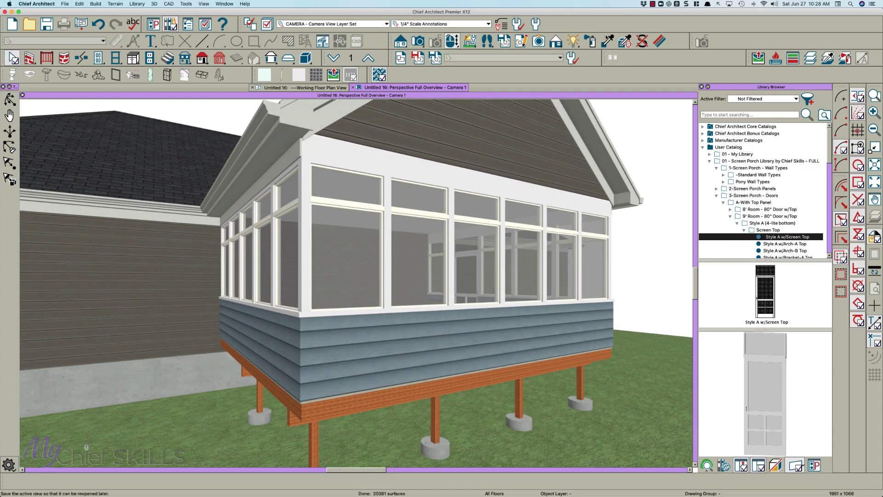
click(607, 41)
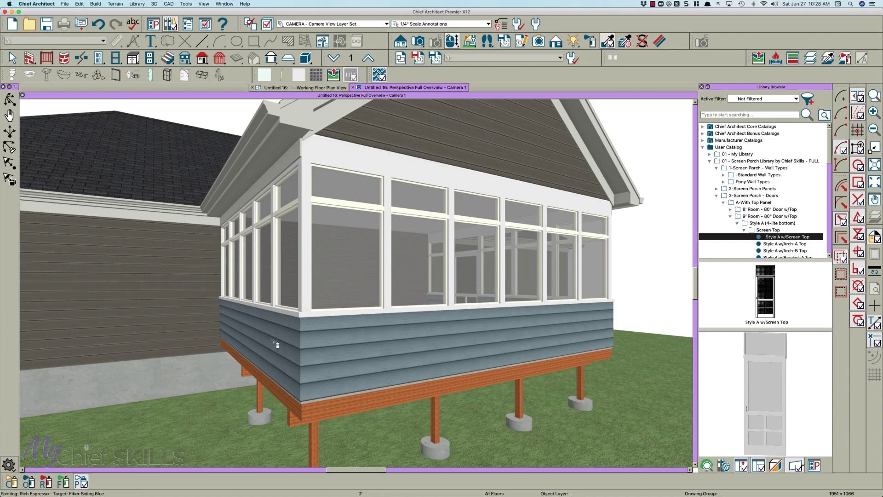
click(397, 373)
key(space)
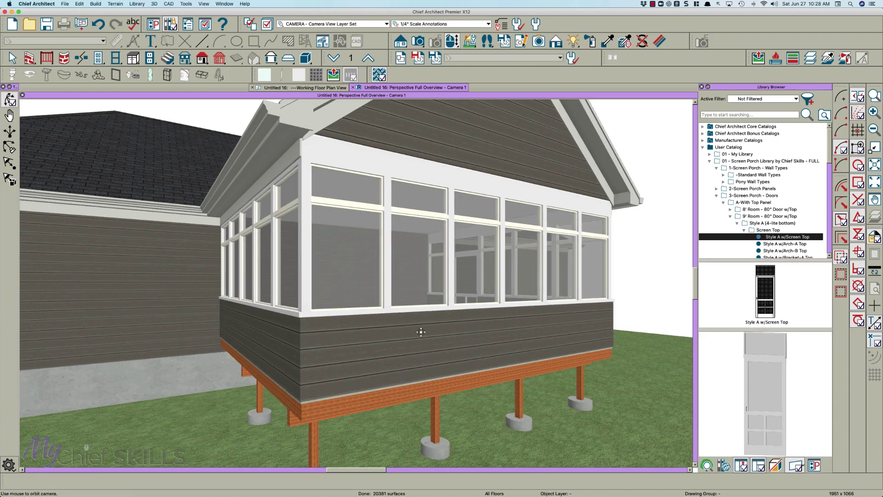
Step: Examine the re-sided porch's interior, screen door and screen mesh from inside and outside
drag(421, 335, 419, 352)
scroll(393, 296, up, 6)
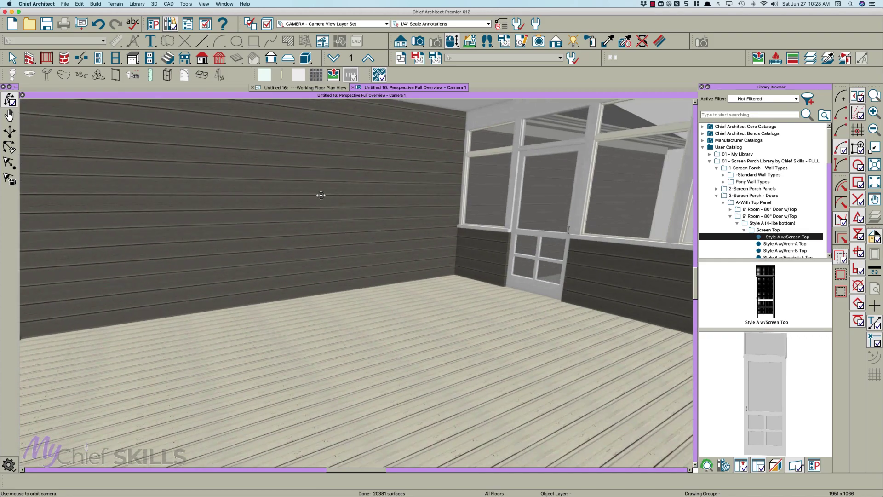
drag(321, 195, 256, 200)
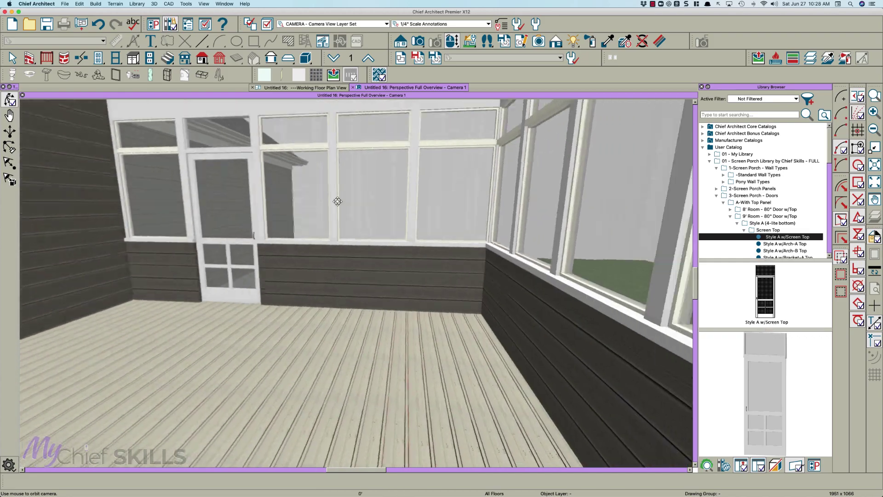
drag(337, 201, 354, 281)
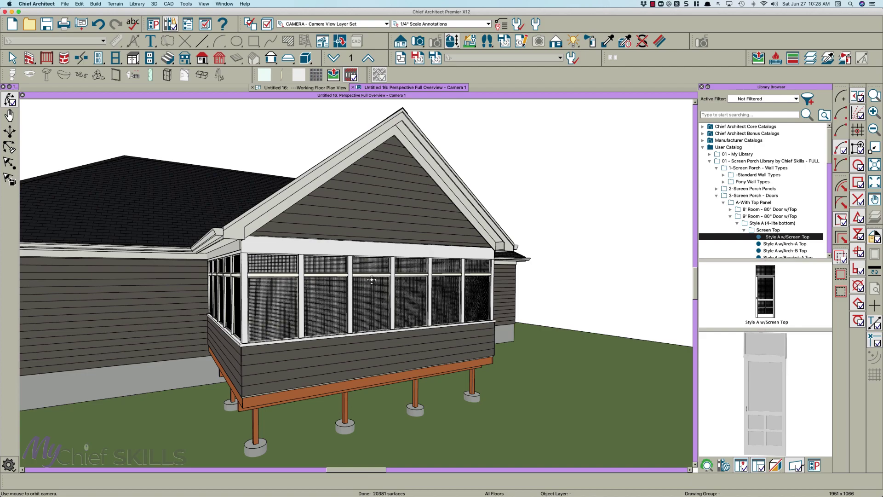
mouse_move(375, 299)
mouse_down()
mouse_move(339, 299)
mouse_move(377, 294)
mouse_up()
scroll(377, 293, up, 2)
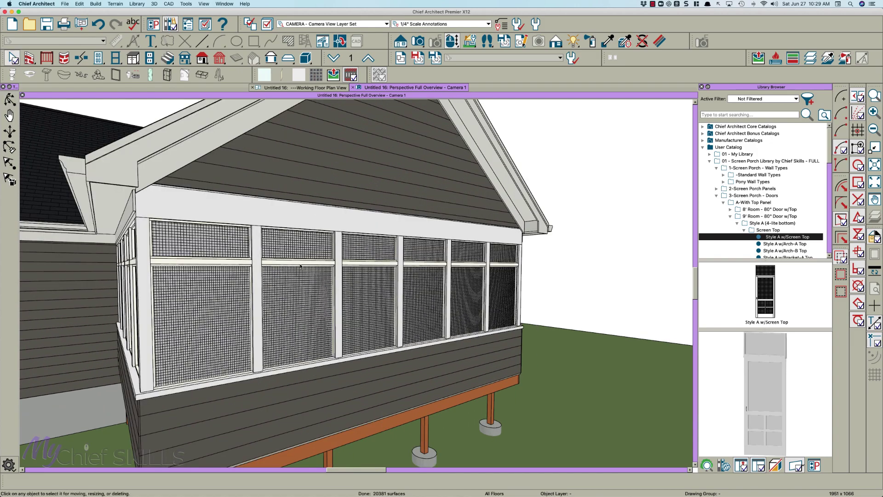
drag(298, 286, 254, 299)
scroll(356, 309, down, 4)
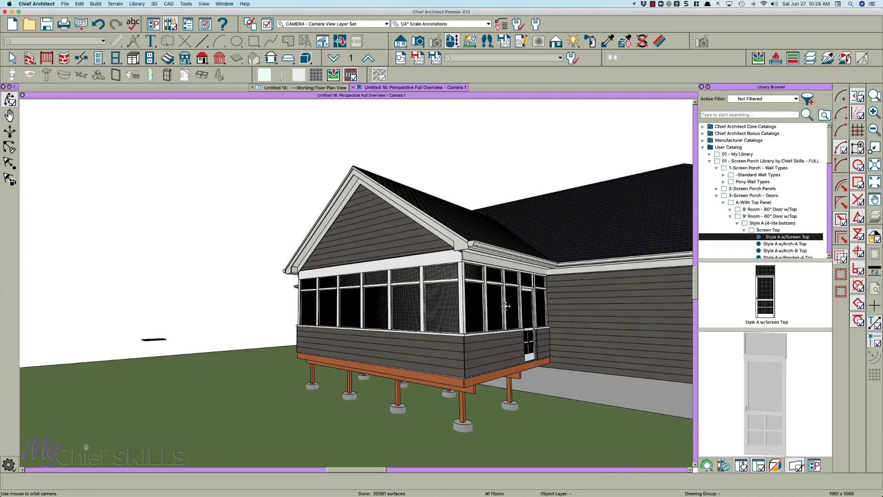
Step: Try the Style A w/Arch-B Top door in the porch's front gable-end wall and delete it
drag(505, 306, 505, 314)
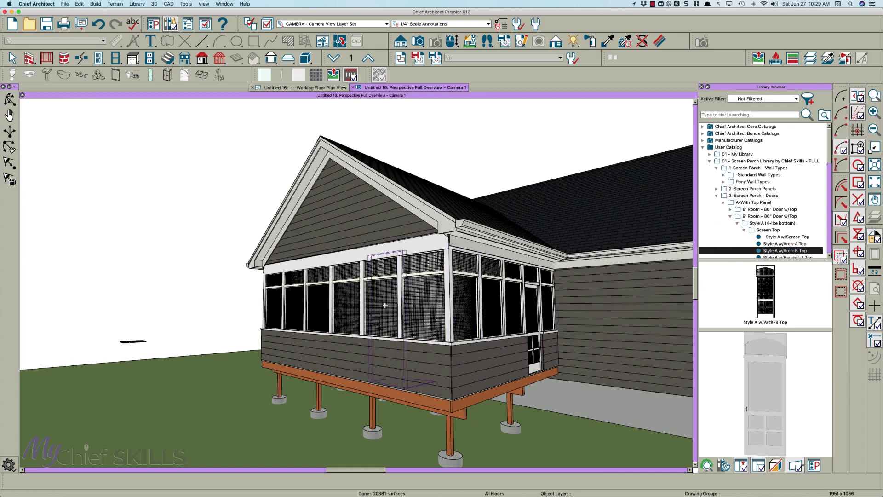
click(357, 340)
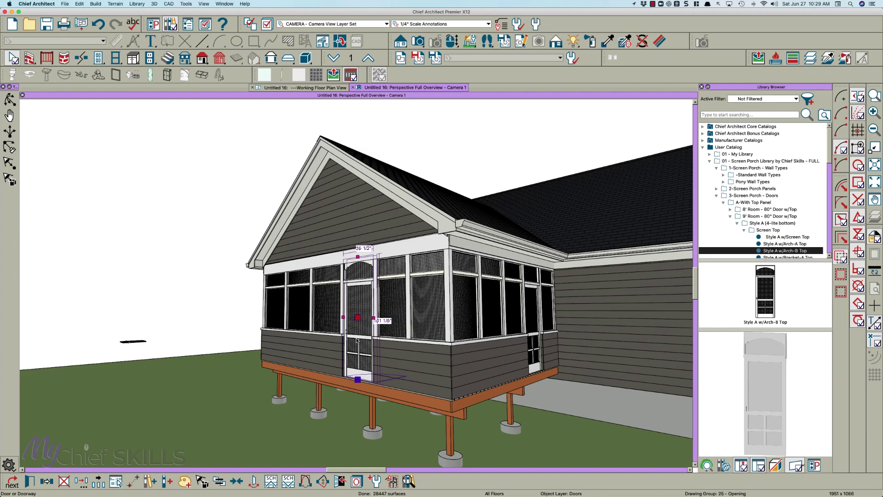
key(Delete)
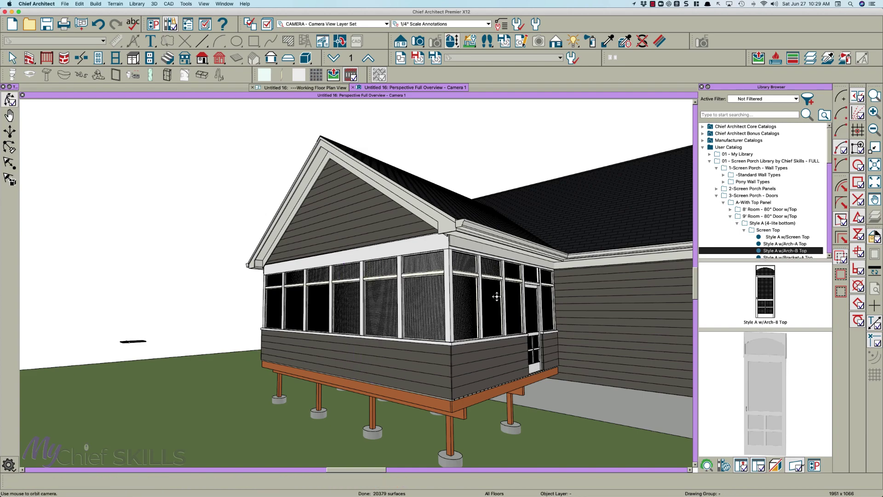
Step: Open the perspective framing overview and examine the framing of the house and the porch
drag(496, 297, 586, 304)
drag(313, 290, 372, 293)
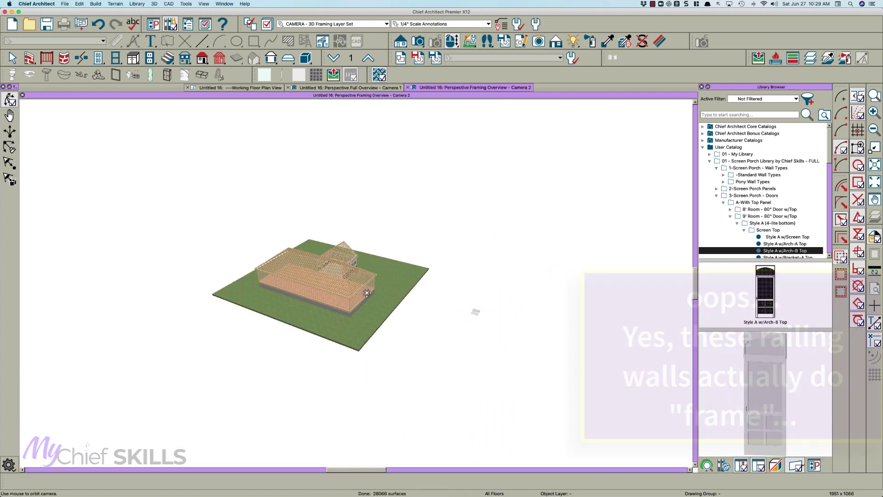
drag(367, 292, 214, 275)
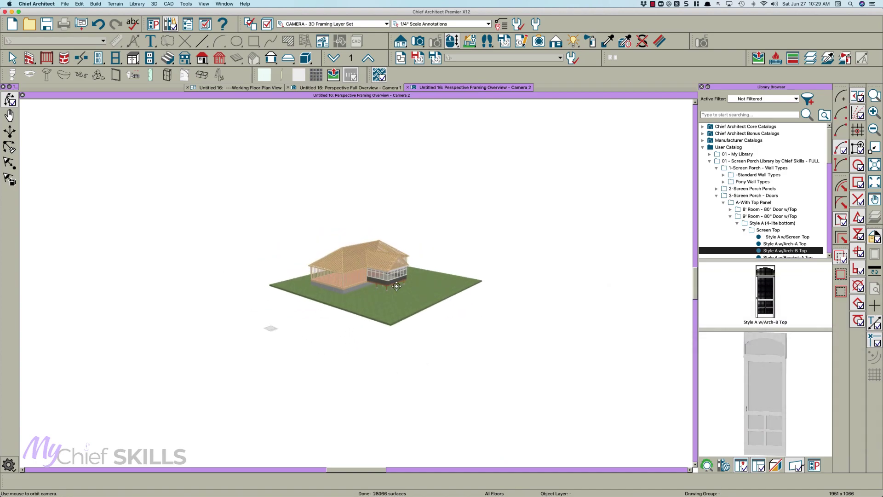
scroll(396, 286, up, 8)
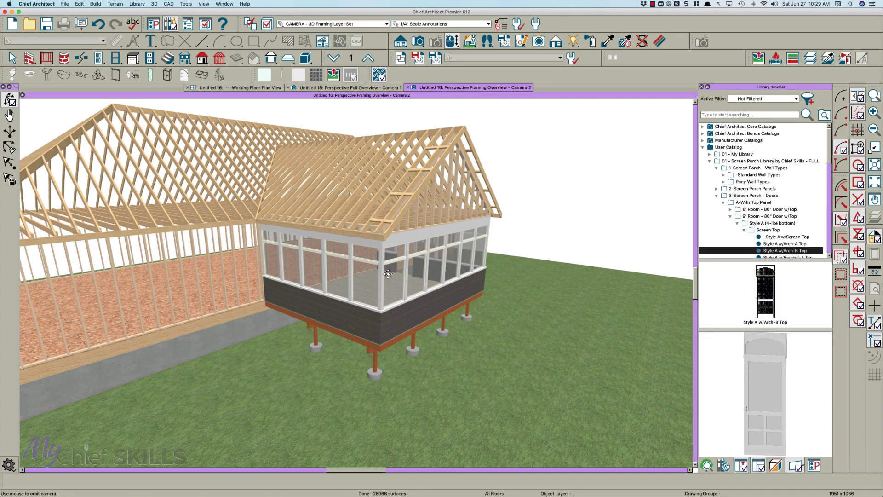
drag(388, 274, 396, 302)
key(space)
click(407, 307)
key(Escape)
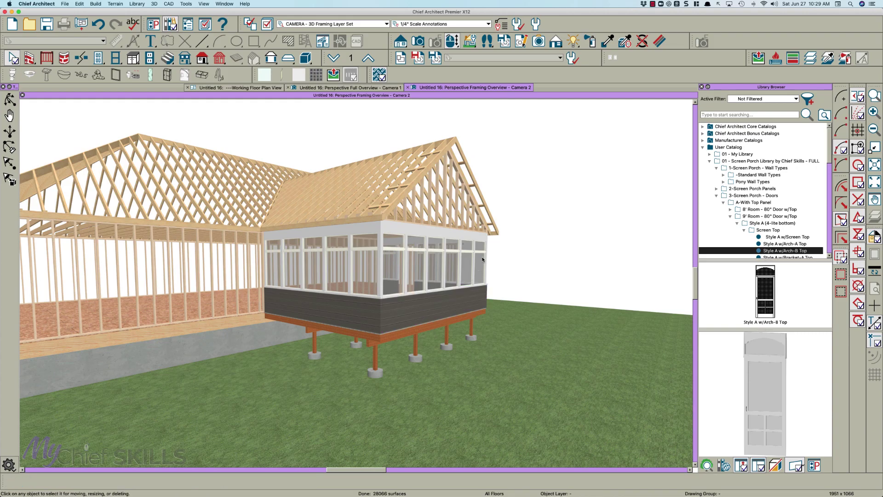
drag(451, 277, 445, 281)
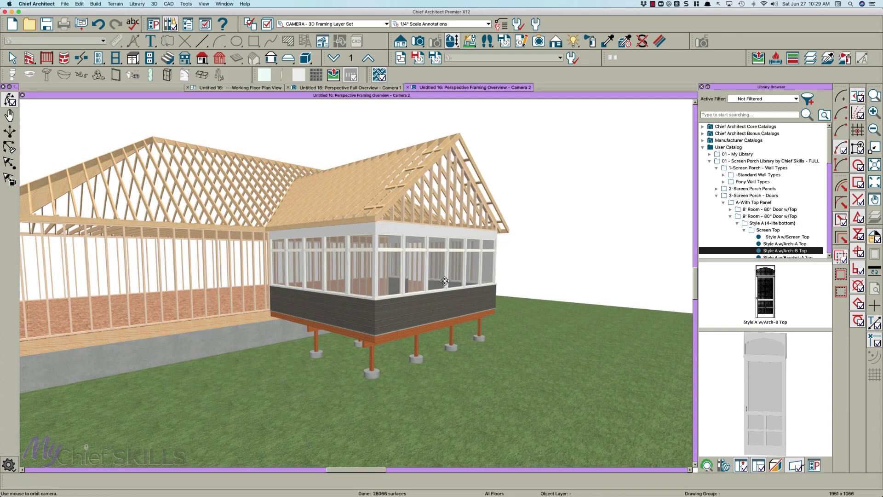
Step: Filter the CAMERA - 3D Framing Layer Set by "rail" and turn off display of the Walls, Railings layer
key(super+l)
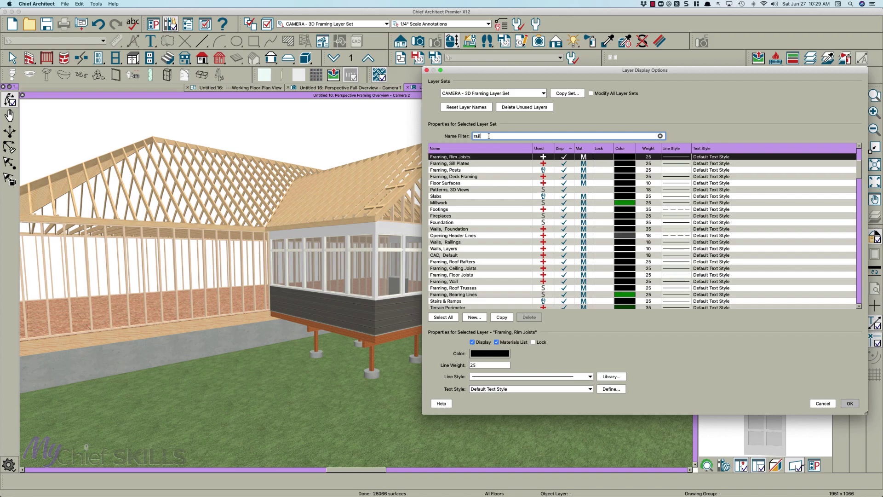
click(565, 158)
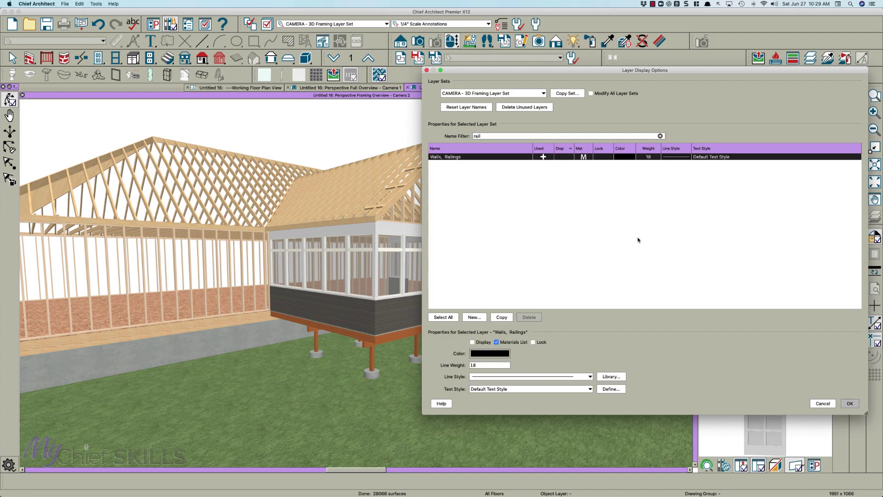
click(842, 404)
scroll(455, 315, up, 3)
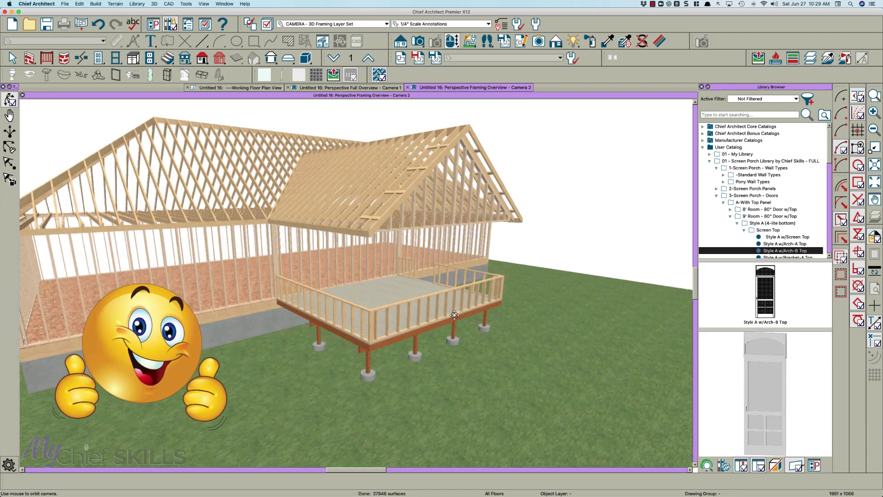
mouse_move(454, 315)
mouse_down()
mouse_move(361, 308)
mouse_move(400, 316)
mouse_move(444, 300)
mouse_move(442, 325)
mouse_move(444, 305)
mouse_move(377, 307)
mouse_move(449, 307)
mouse_up()
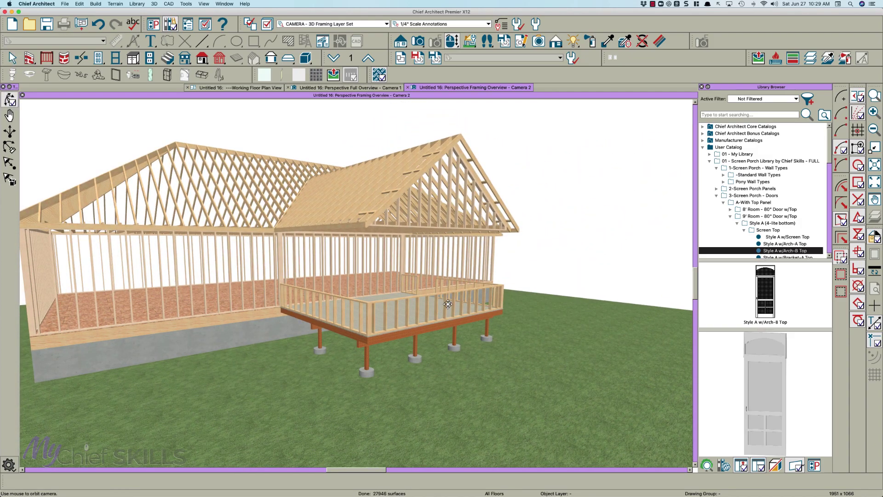
drag(446, 292, 395, 287)
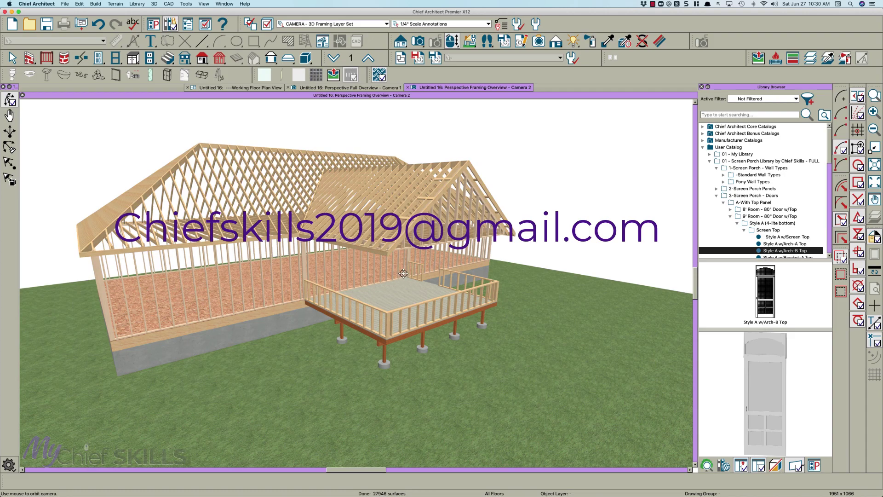
scroll(407, 276, up, 2)
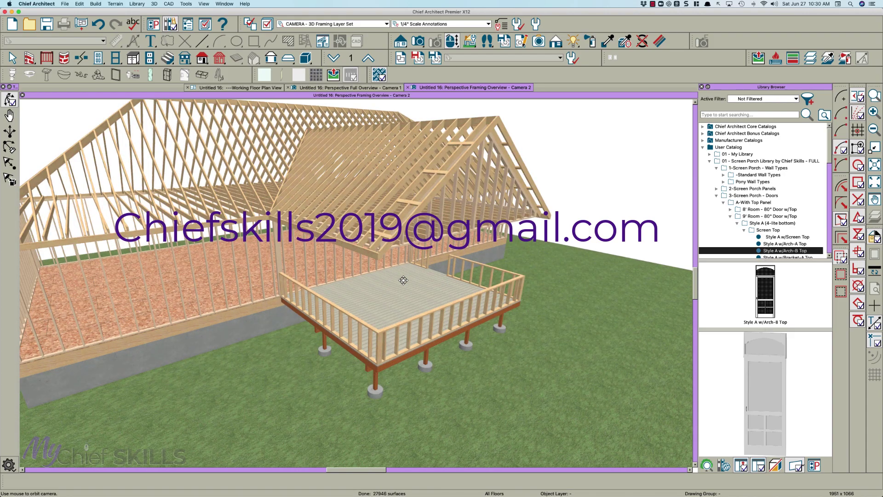